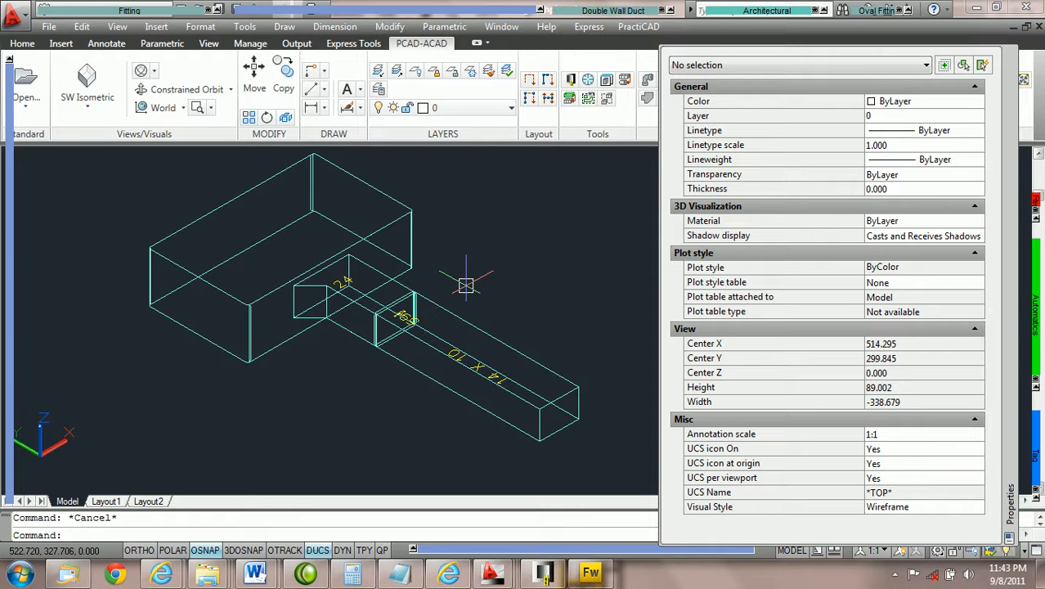
Inspect the properties of the 36x18 duct and the 45 Degree Boot Tap
left_click(350, 301)
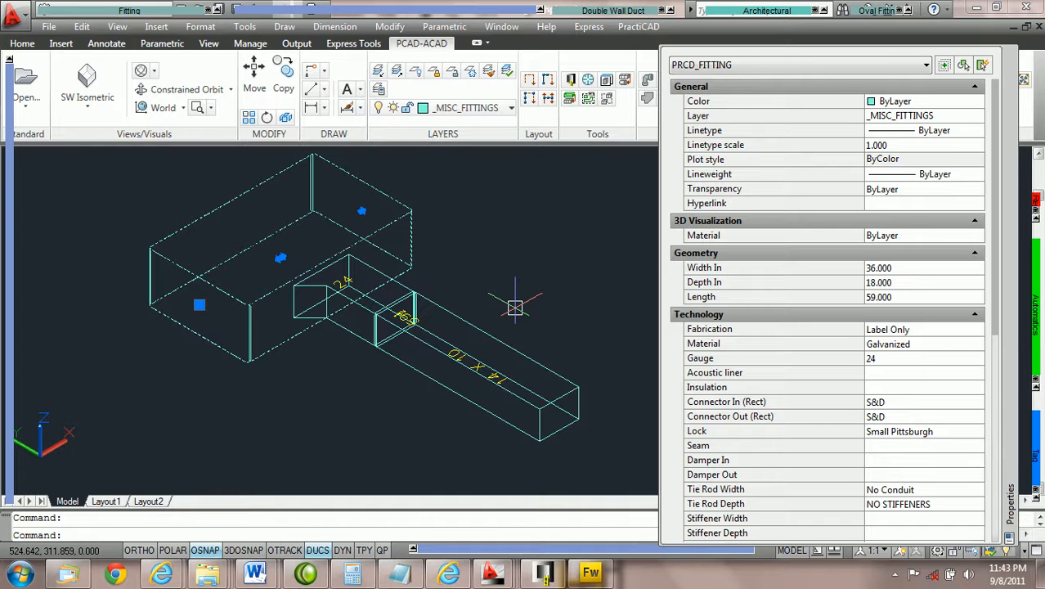
key("Escape")
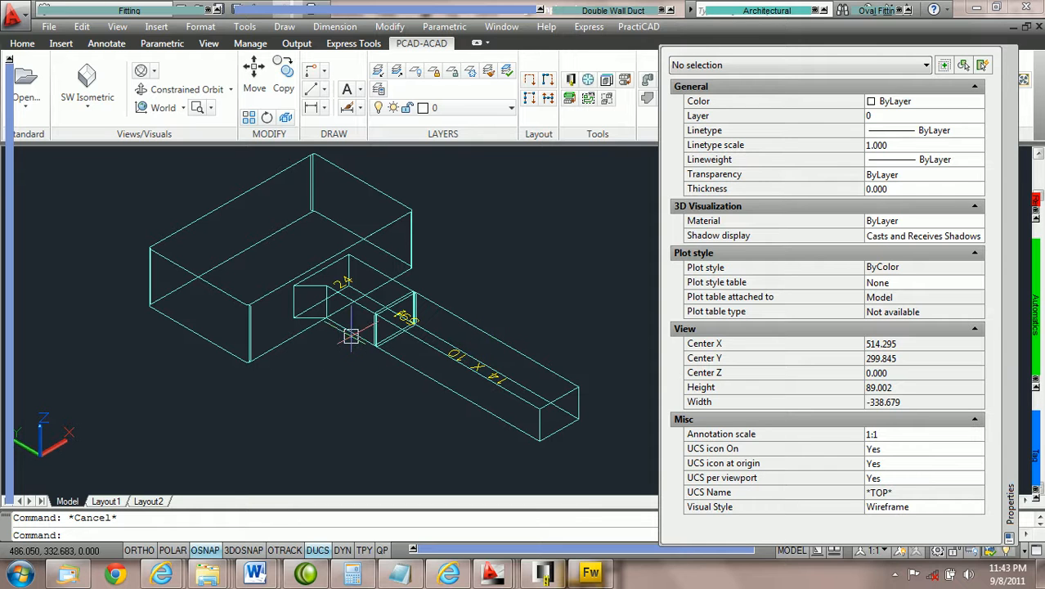
mouse_move(349, 336)
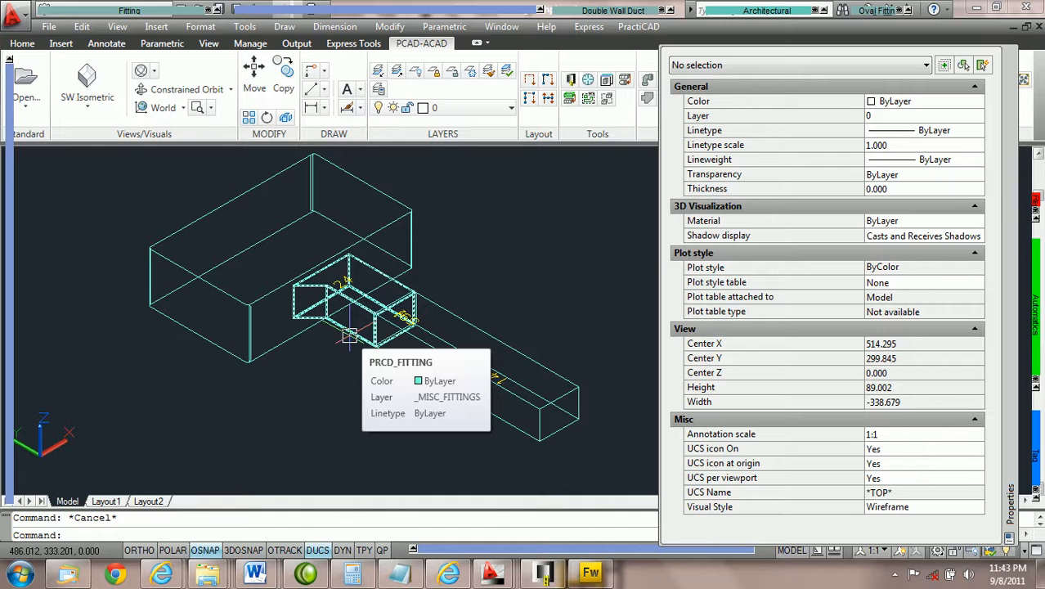
left_click(349, 335)
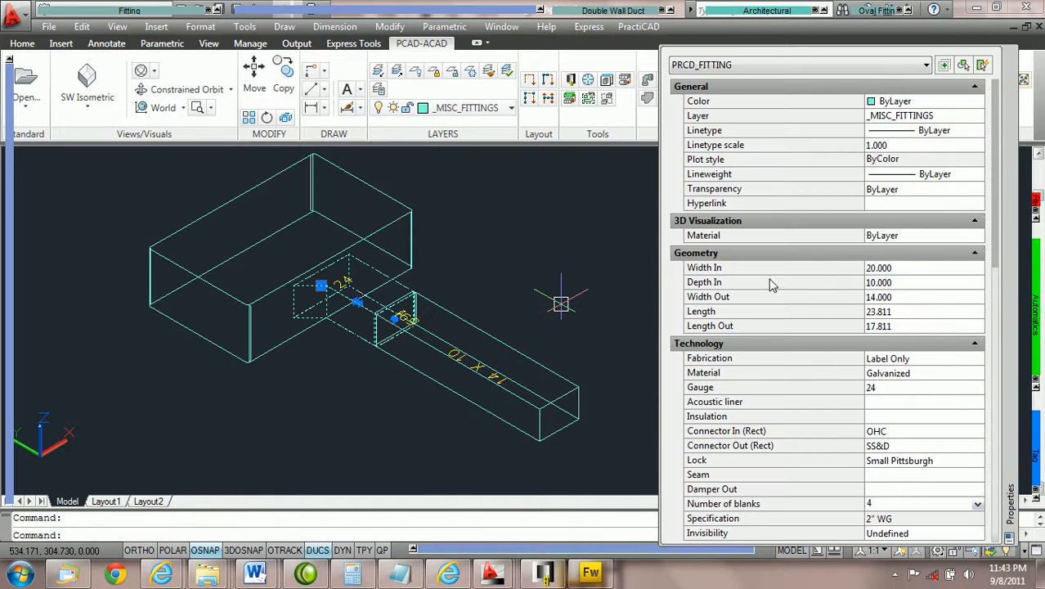
scroll(845, 182, "down", 3)
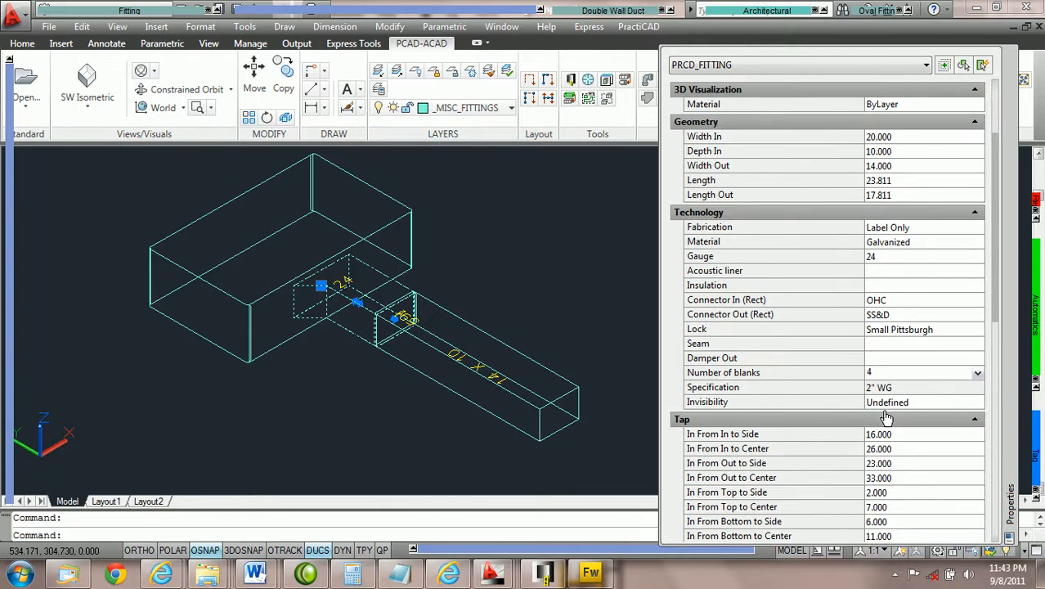
scroll(884, 413, "down", 3)
scroll(879, 227, "down", 2)
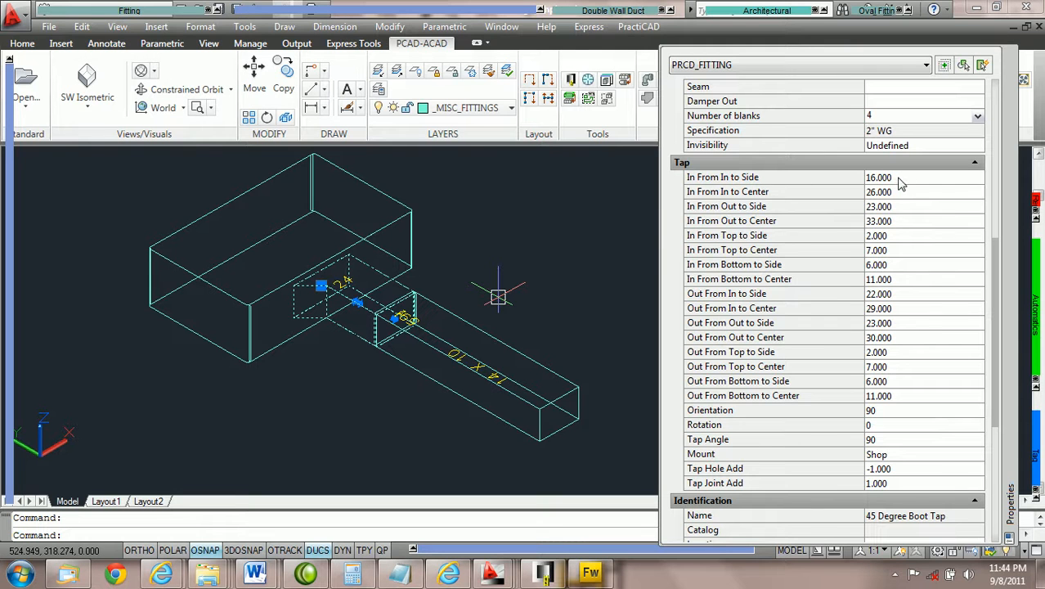
key("Escape")
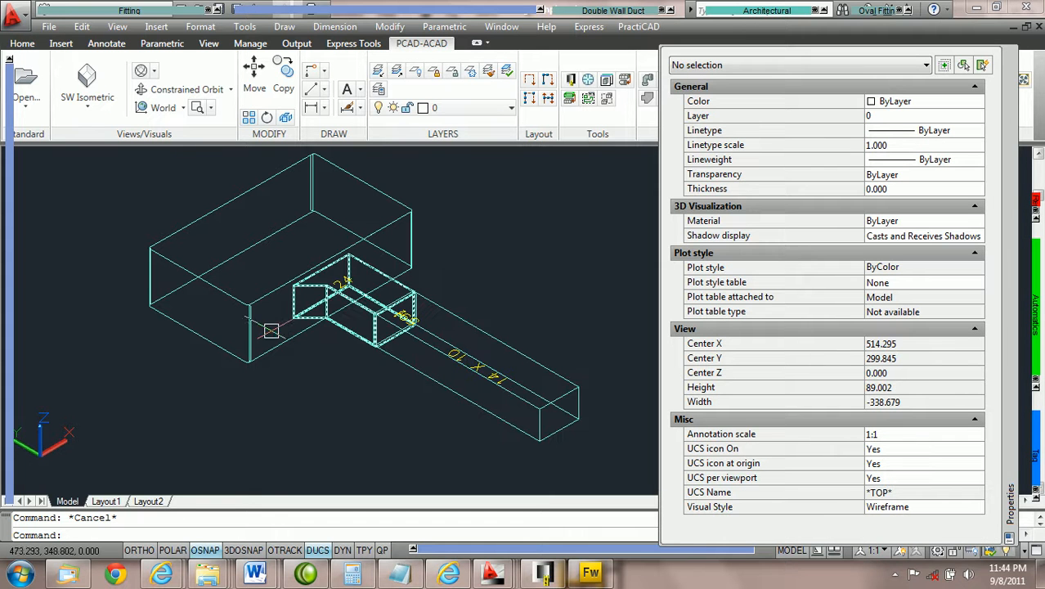
View the tap parameters reference image, then return to the duct drawing
left_click(539, 570)
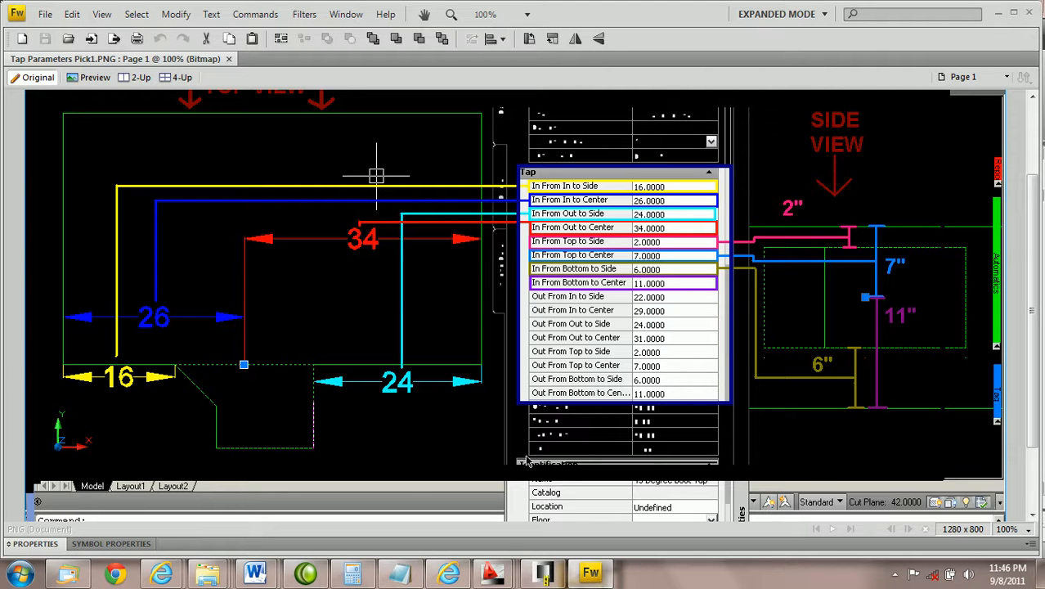
mouse_move(492, 573)
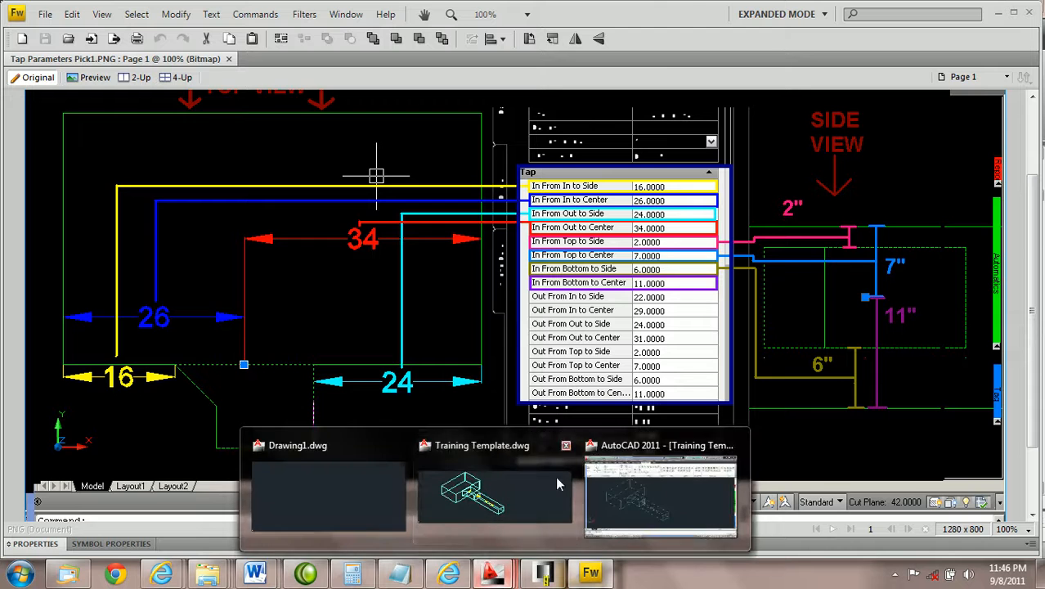
left_click(635, 503)
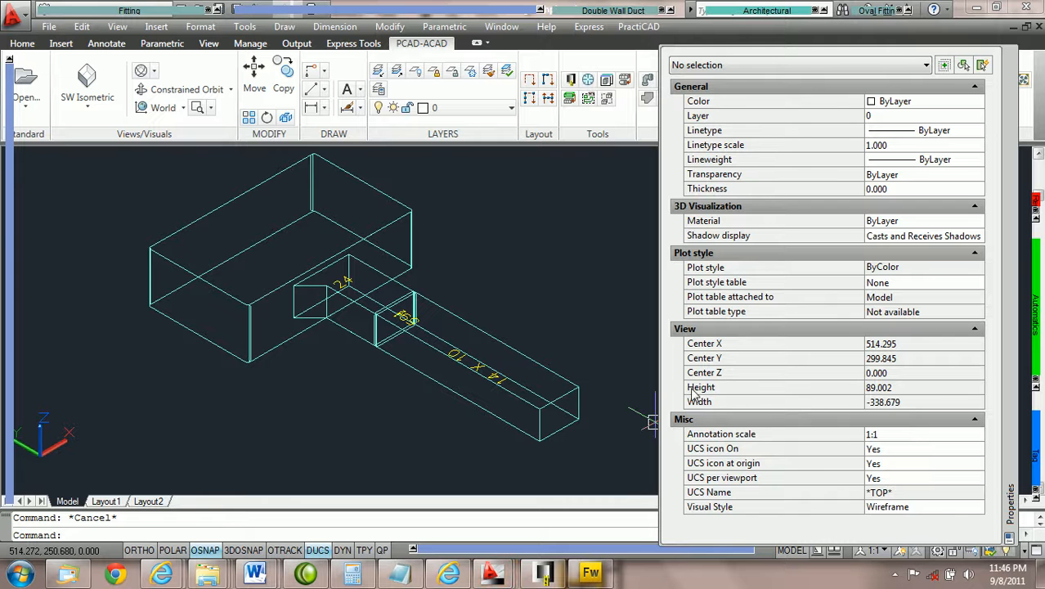
Set the boot tap's In From In to Side distance to 18
left_click(348, 327)
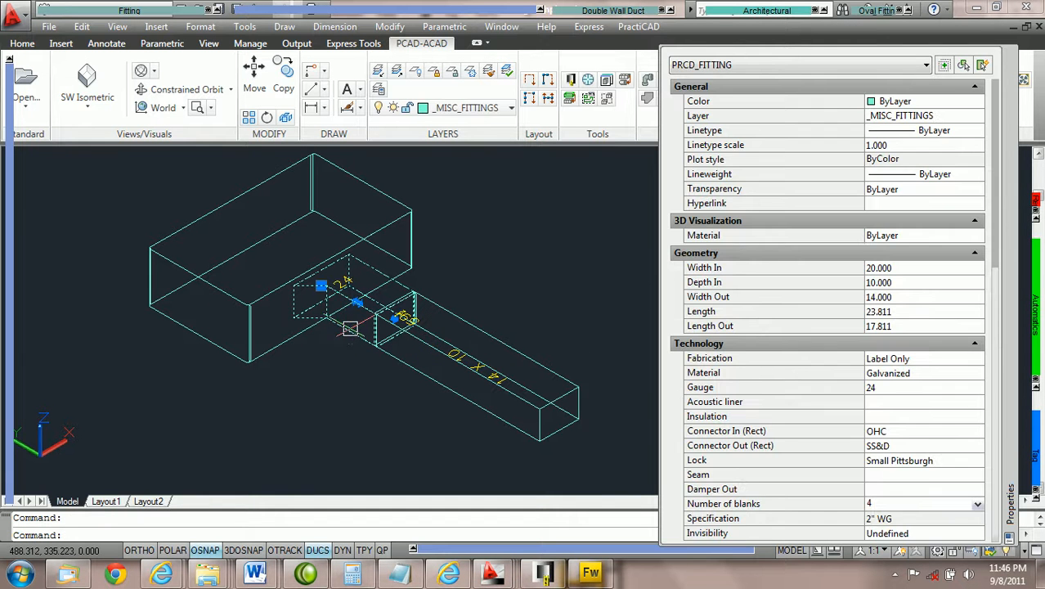
scroll(926, 186, "down", 5)
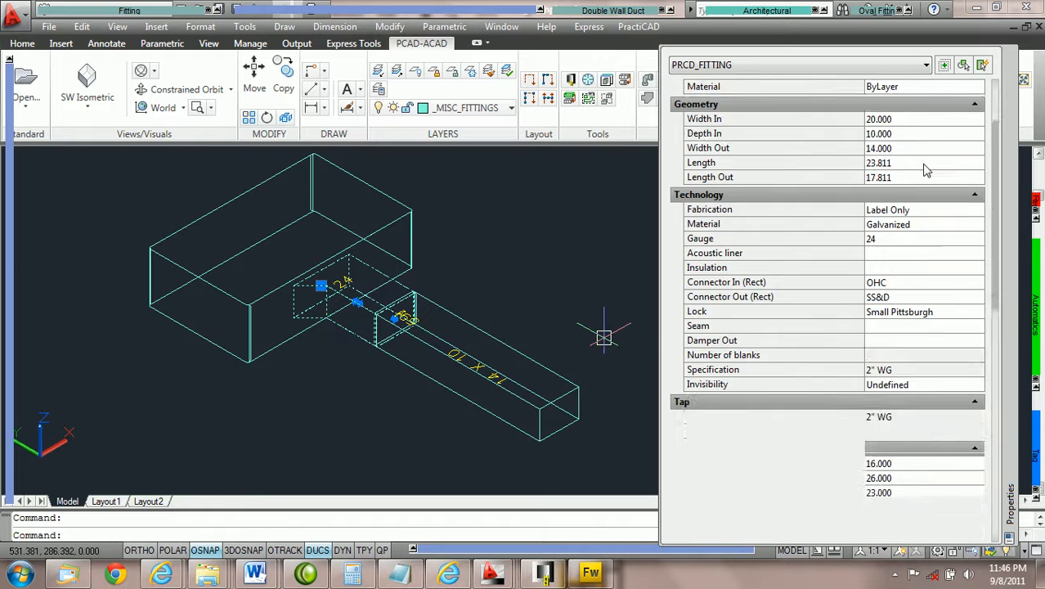
scroll(937, 343, "down", 3)
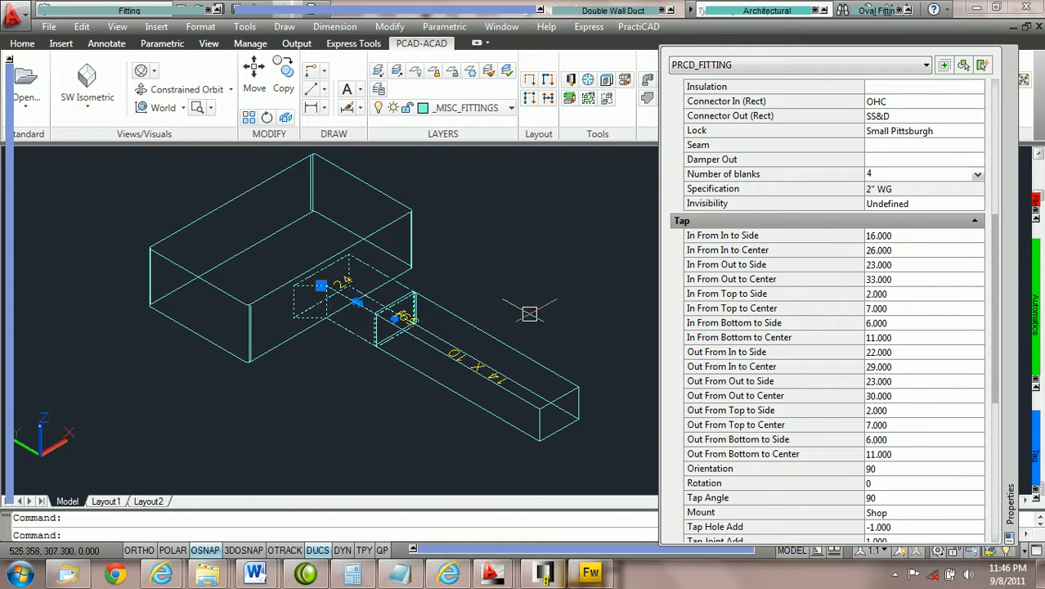
left_click(906, 236)
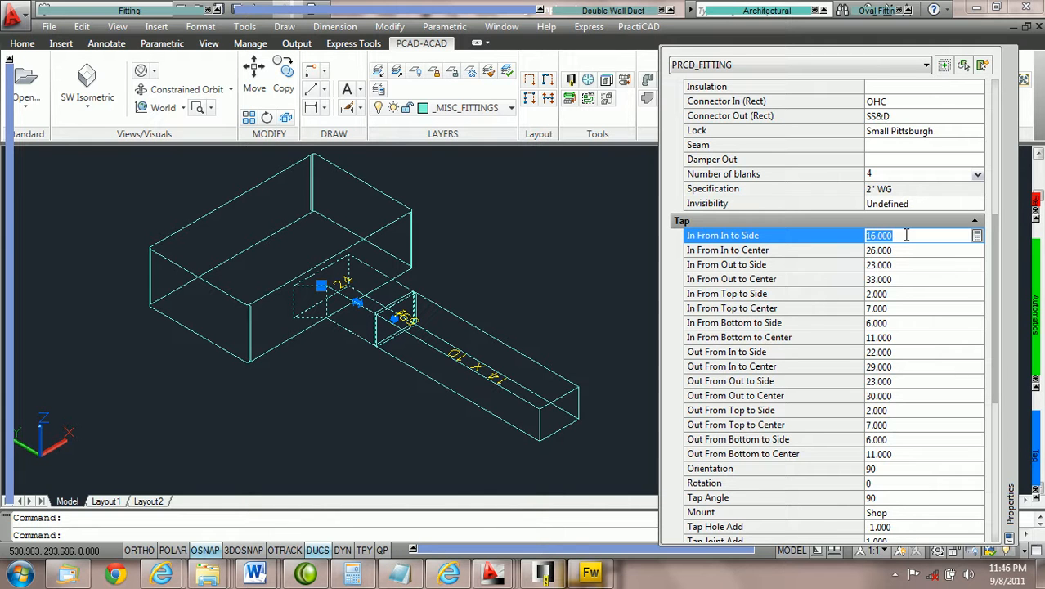
type("18")
key("Tab")
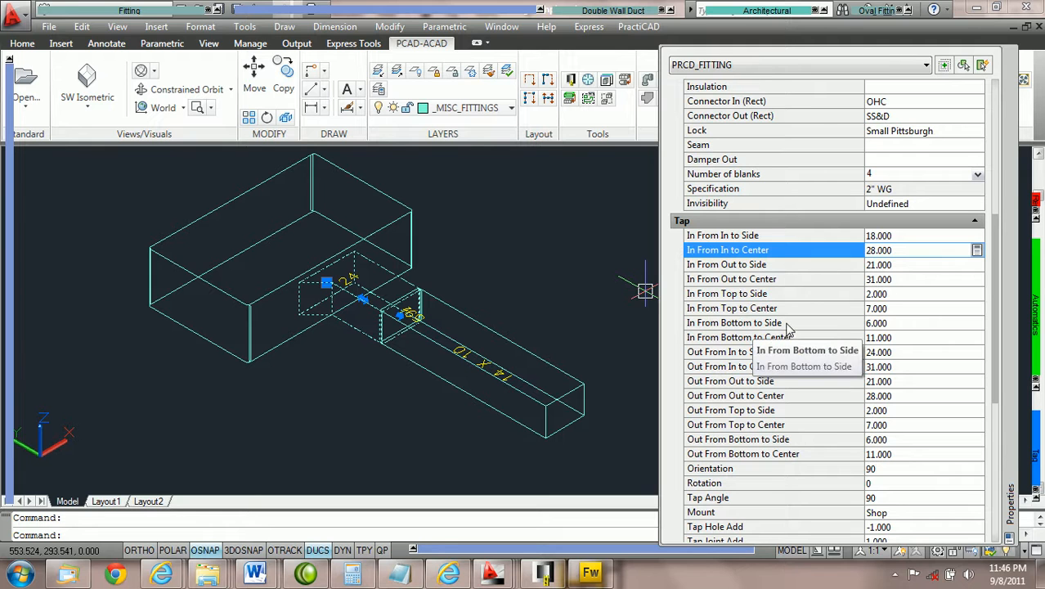
Set the boot tap's In From Bottom to Side distance to 0
left_click(900, 323)
type("0")
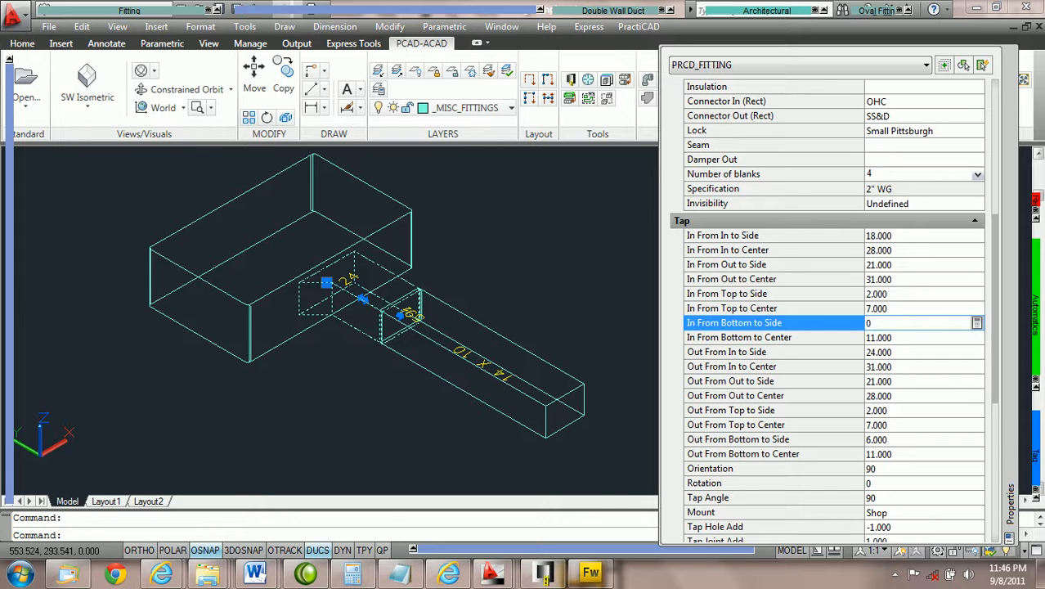
key("Return")
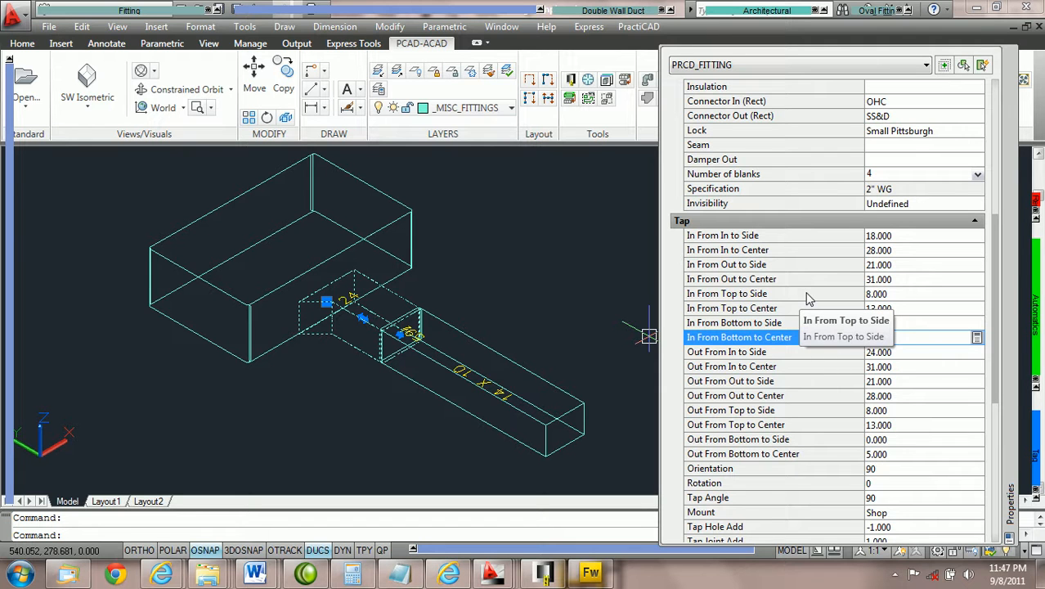
Try a value of 2 for In From Top to Side, then begin editing In From Top to Center
left_click(893, 293)
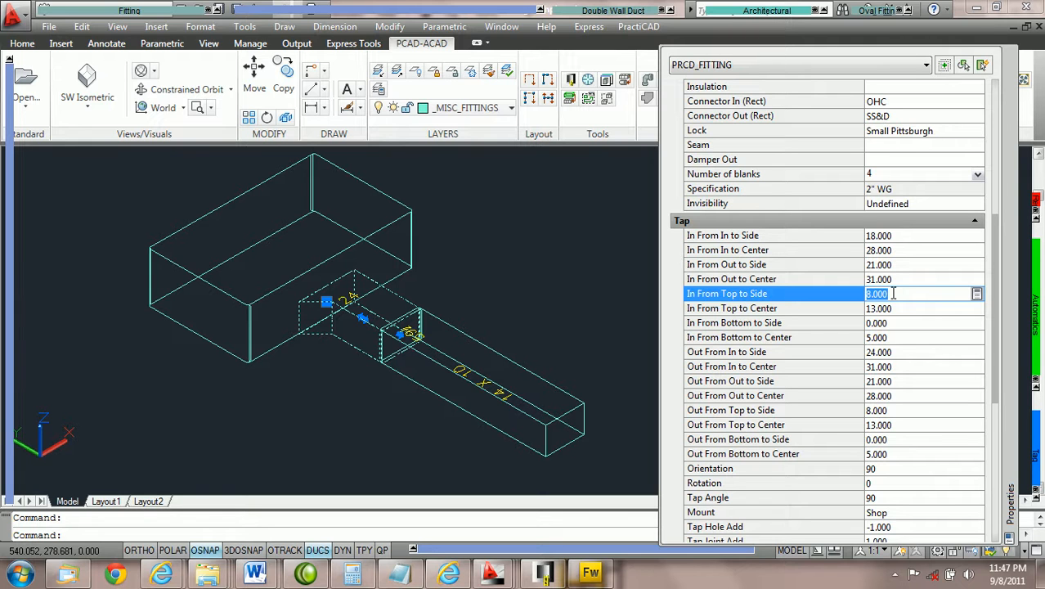
type("20")
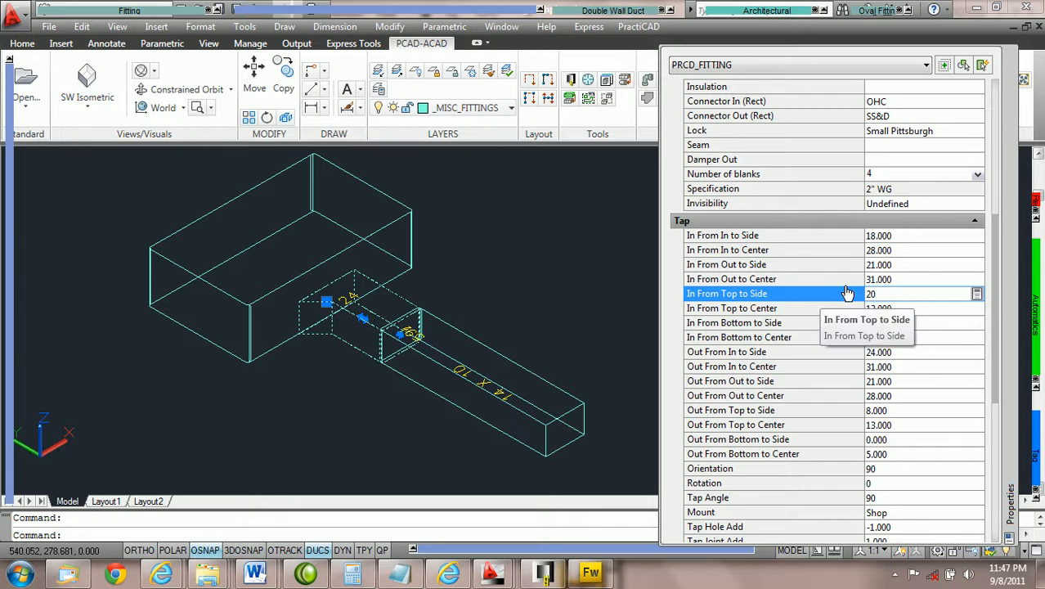
left_click(897, 305)
left_click(897, 306)
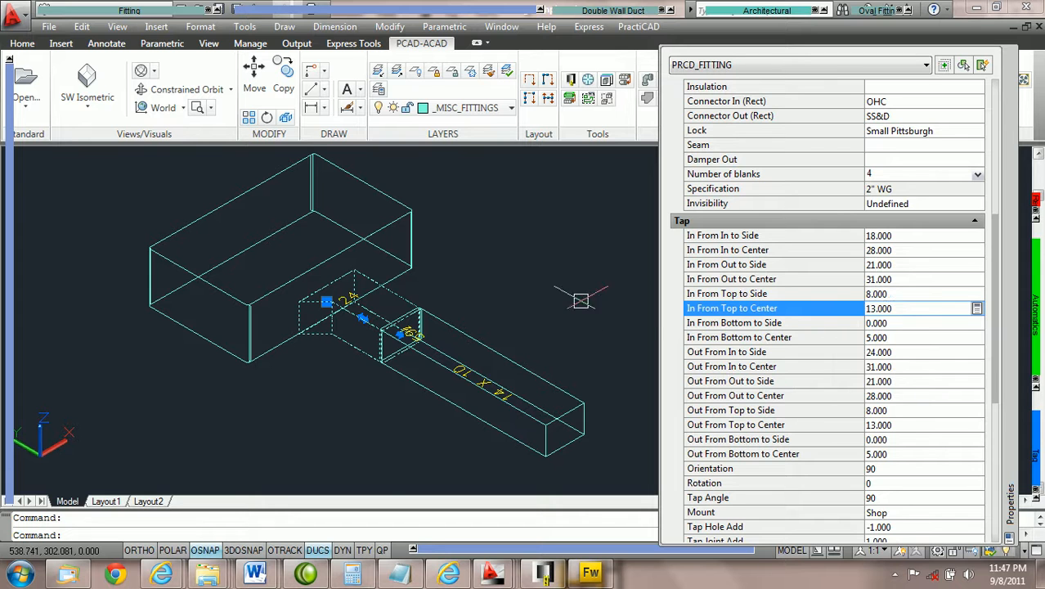
Set the boot tap's lowest elevation to 15'-2" in the fitting palette
scroll(581, 299, "down", 2)
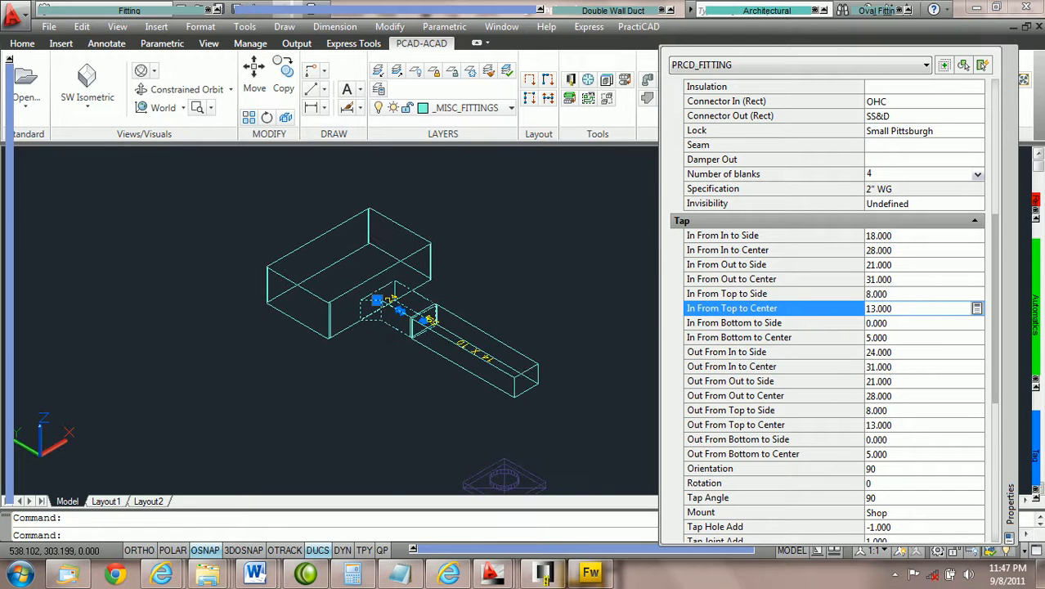
scroll(537, 299, "up", 2)
scroll(536, 299, "down", 2)
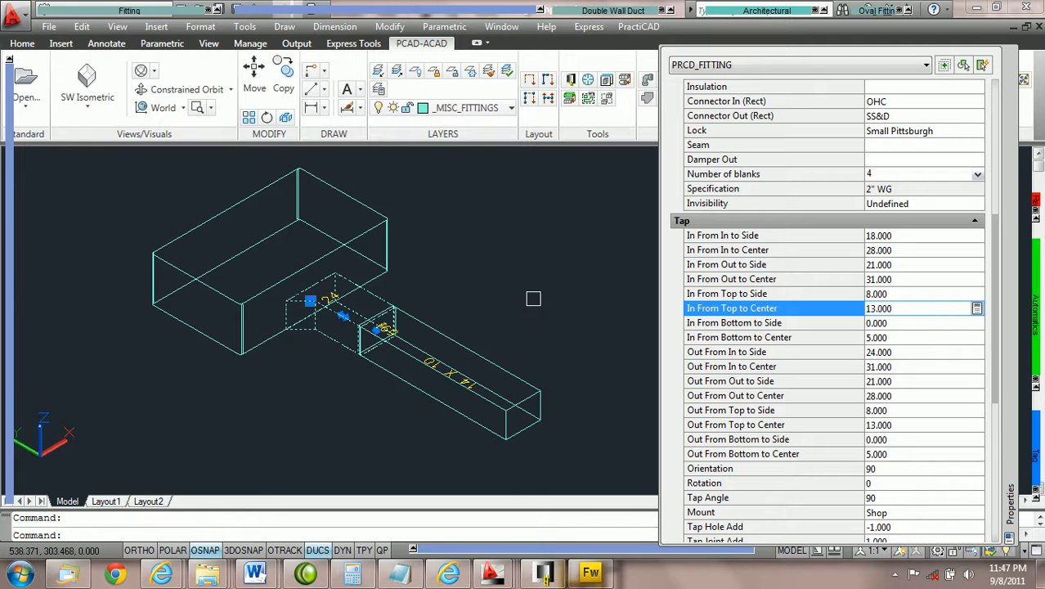
scroll(532, 299, "up", 2)
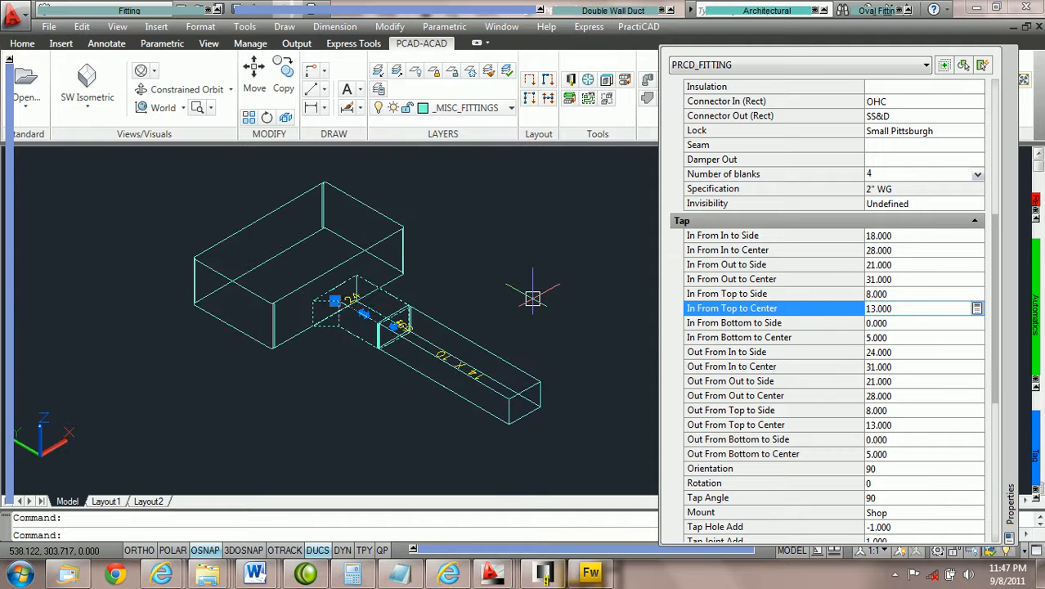
mouse_move(10, 364)
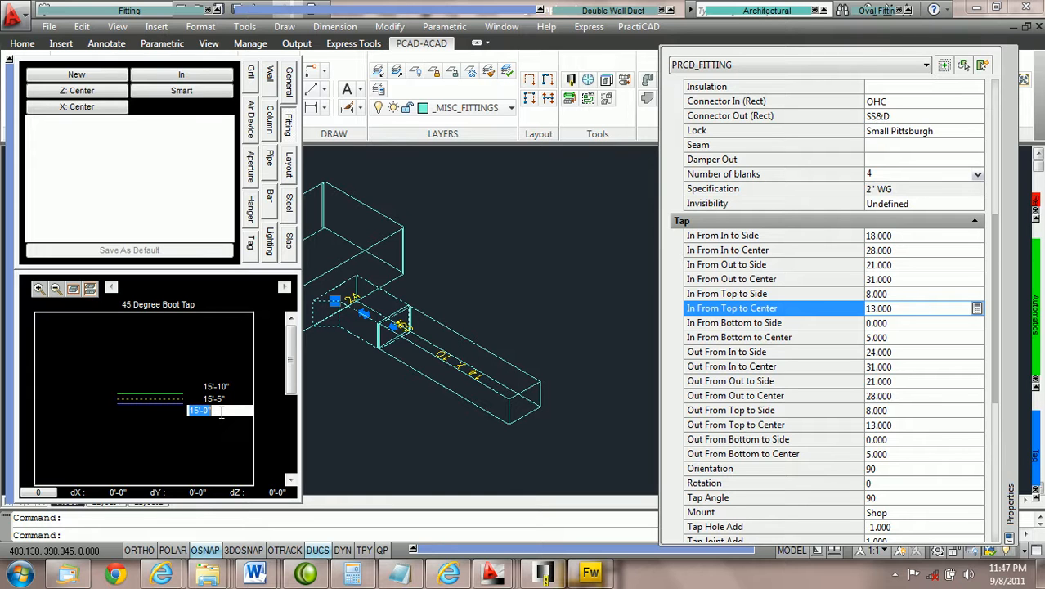
type("15'-2")
key("Return")
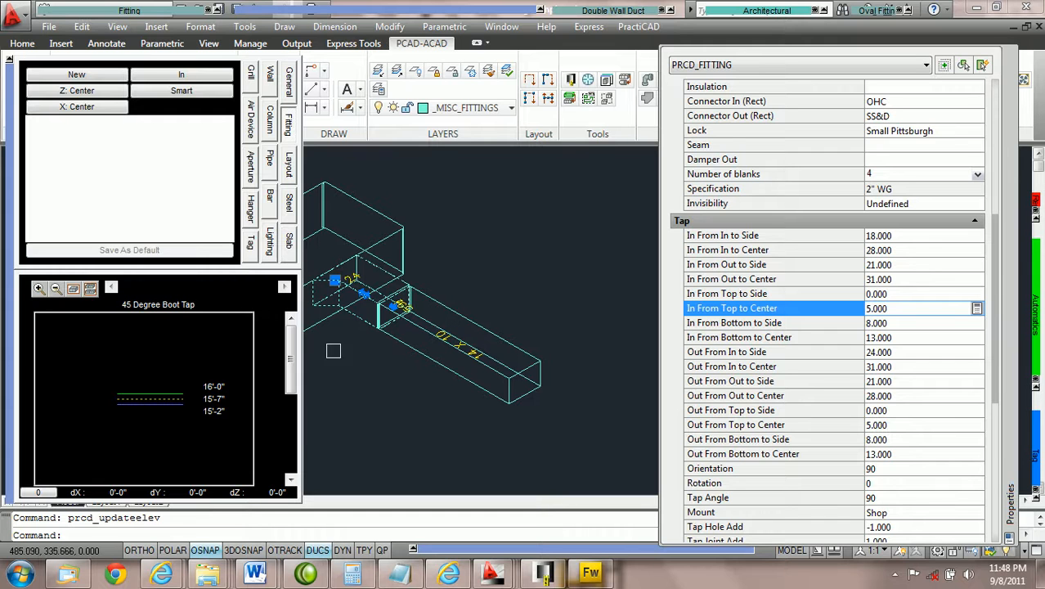
middle_click_drag(398, 229, 431, 221)
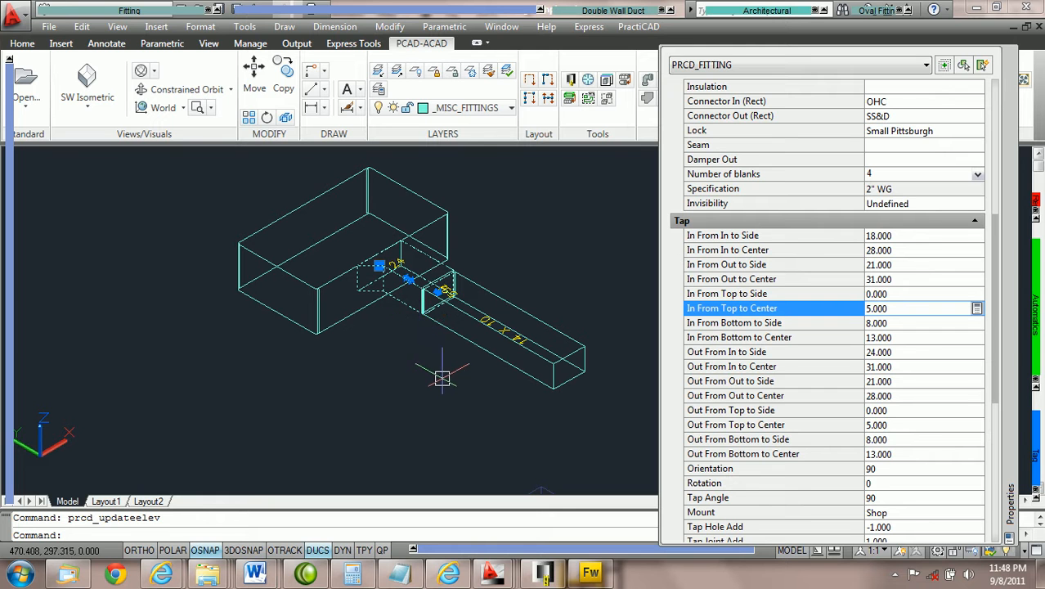
Run Ductline check CS on all six duct pieces to mark open ends in red
key("Escape")
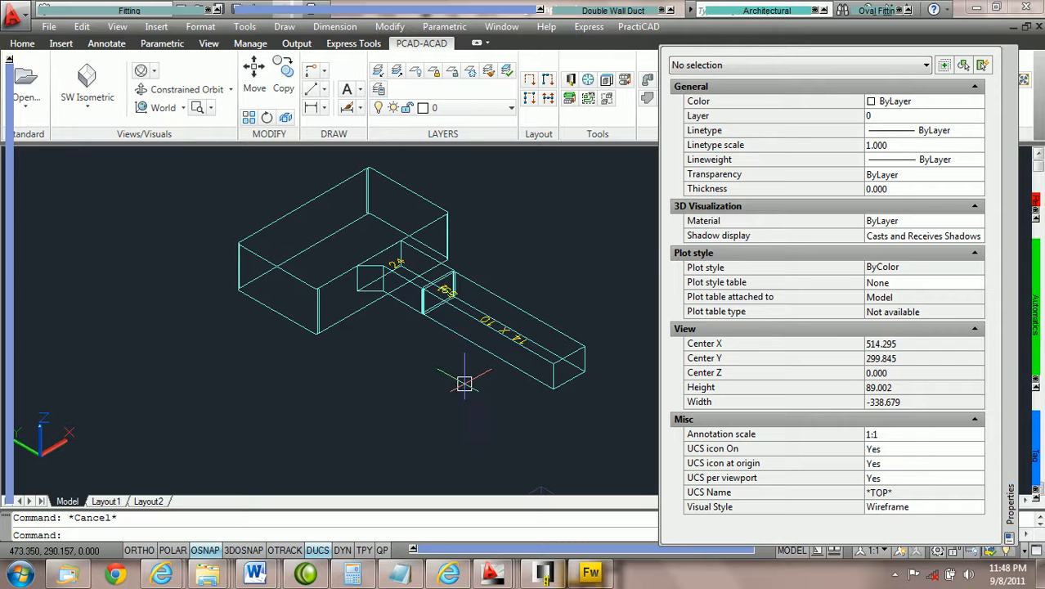
left_click(496, 410)
left_click(272, 195)
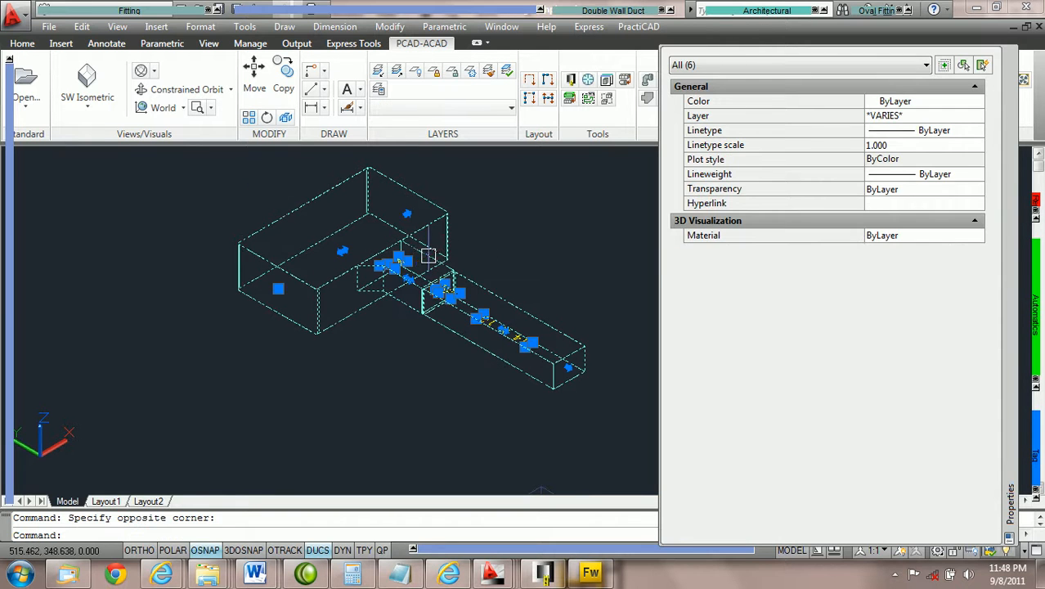
mouse_move(1037, 339)
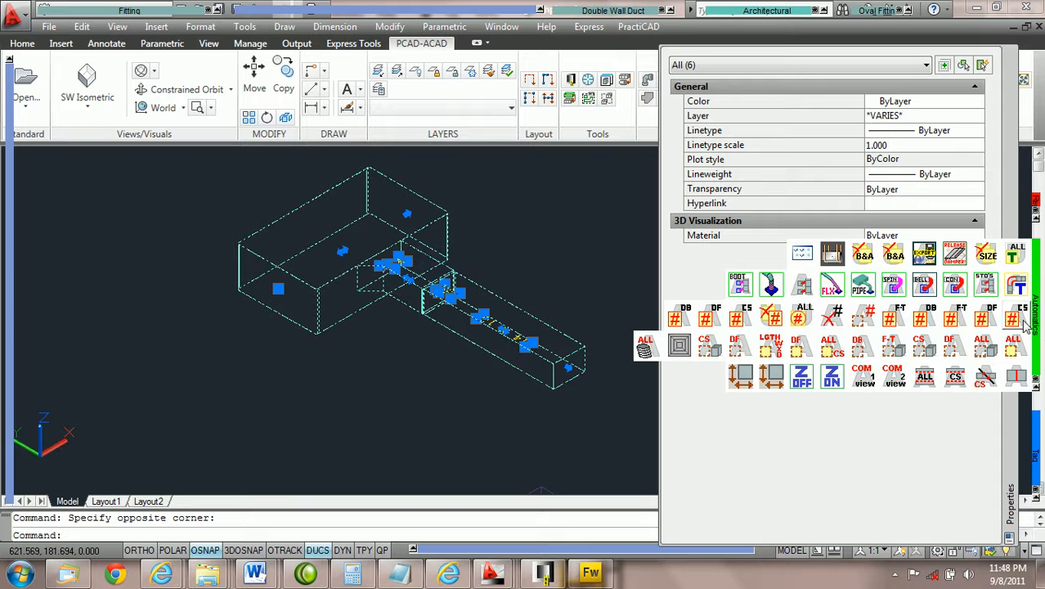
left_click(1016, 375)
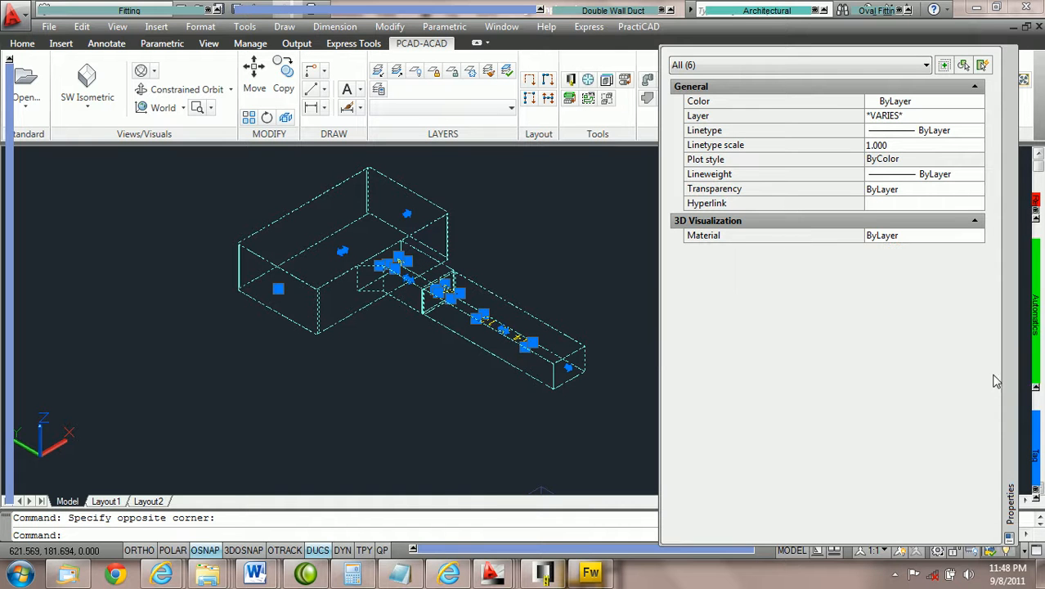
left_click(531, 284)
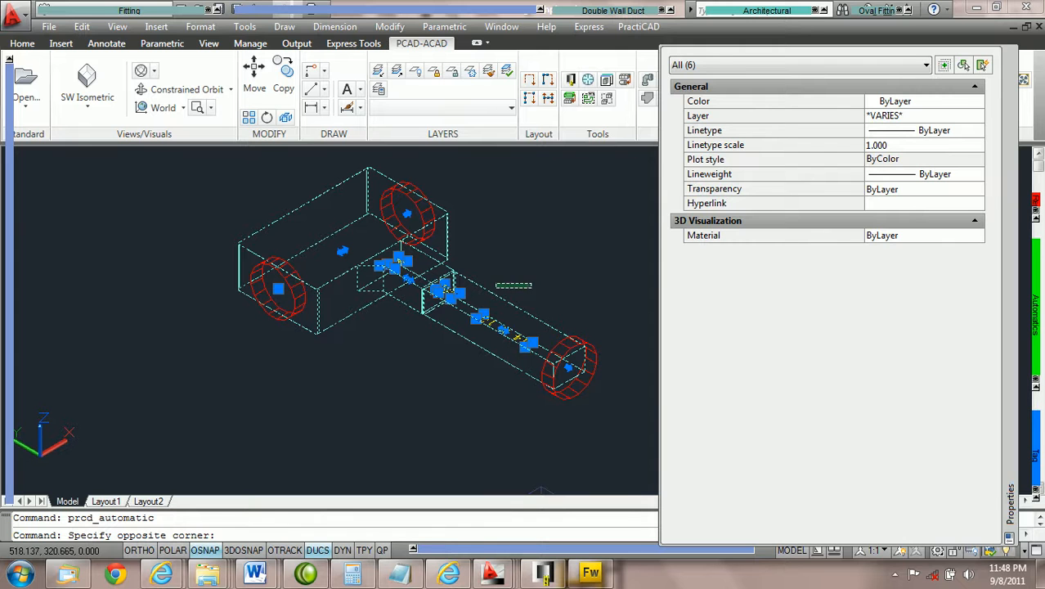
key("Escape")
key("Escape")
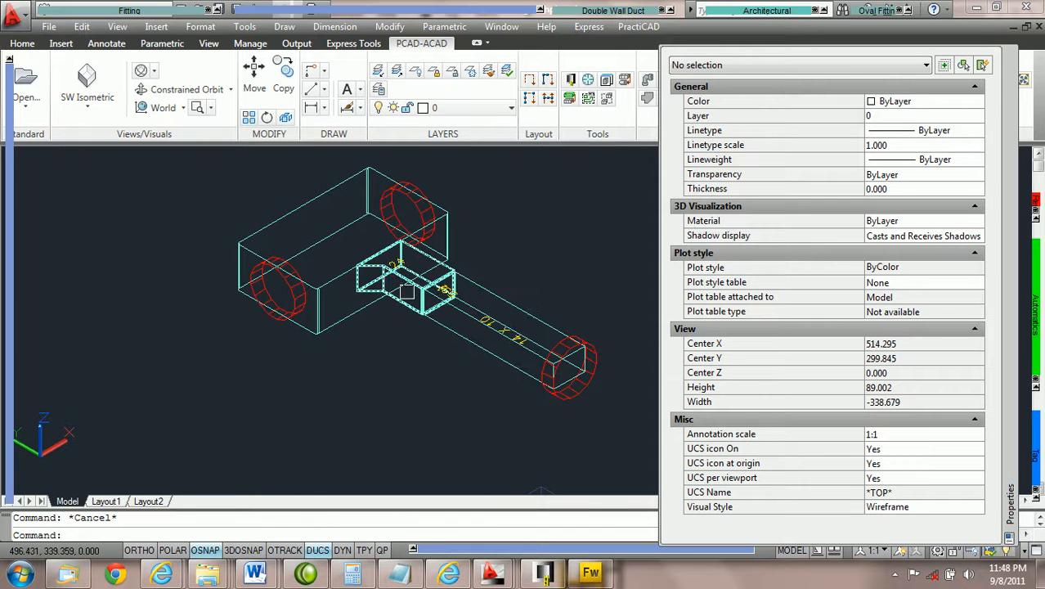
mouse_move(1036, 337)
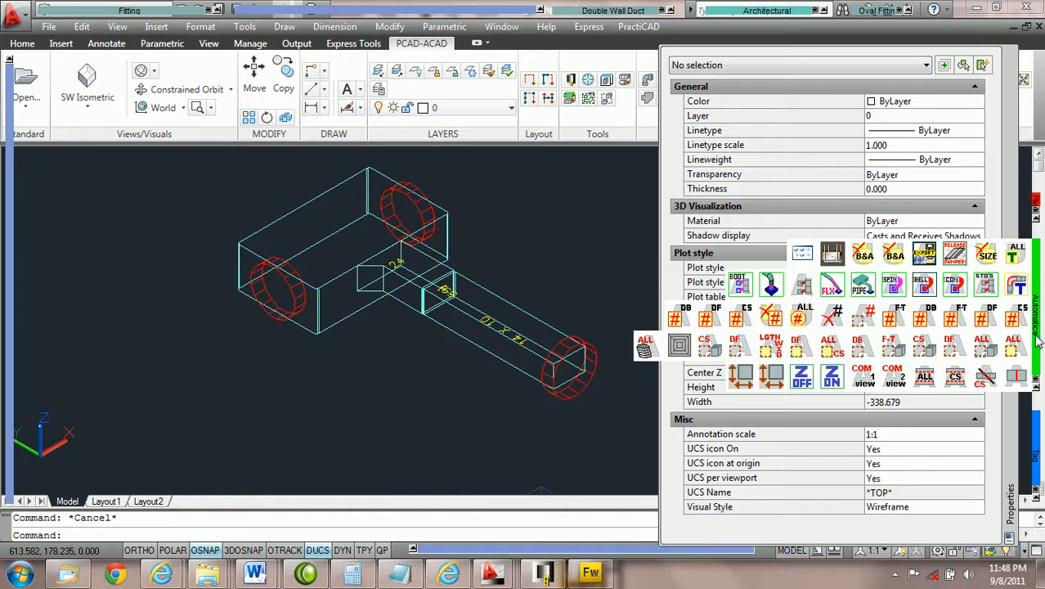
Turn off the end markers and raise the boot tap's lowest elevation to 15'-9"
left_click(1017, 378)
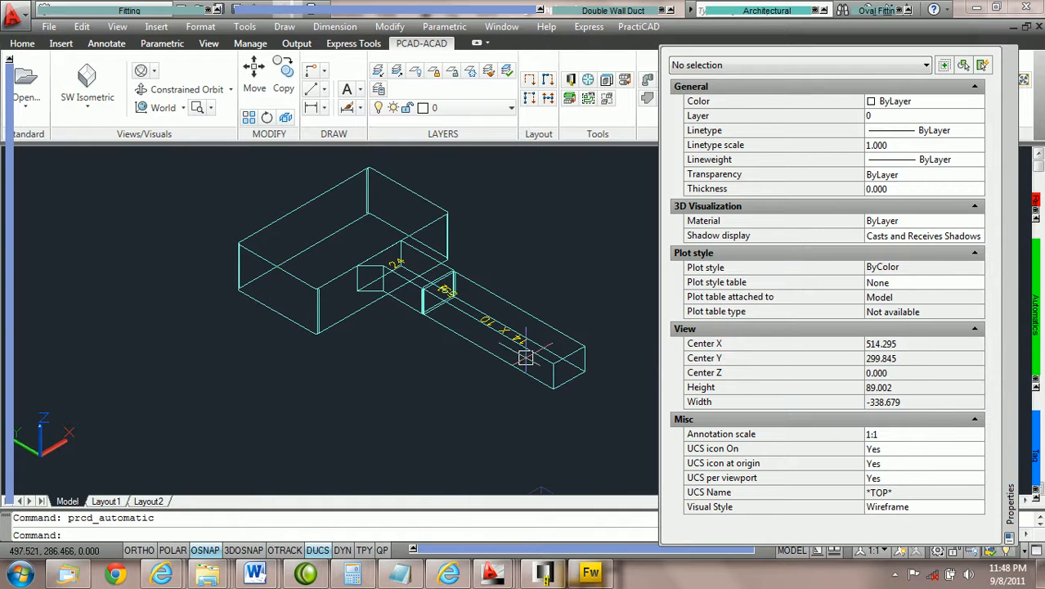
left_click(399, 304)
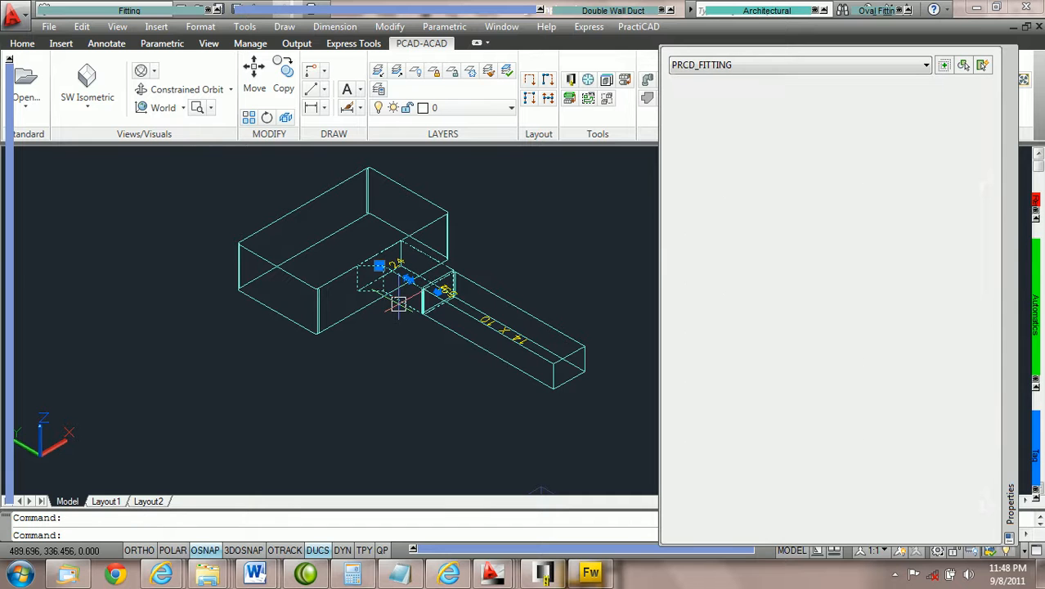
mouse_move(10, 421)
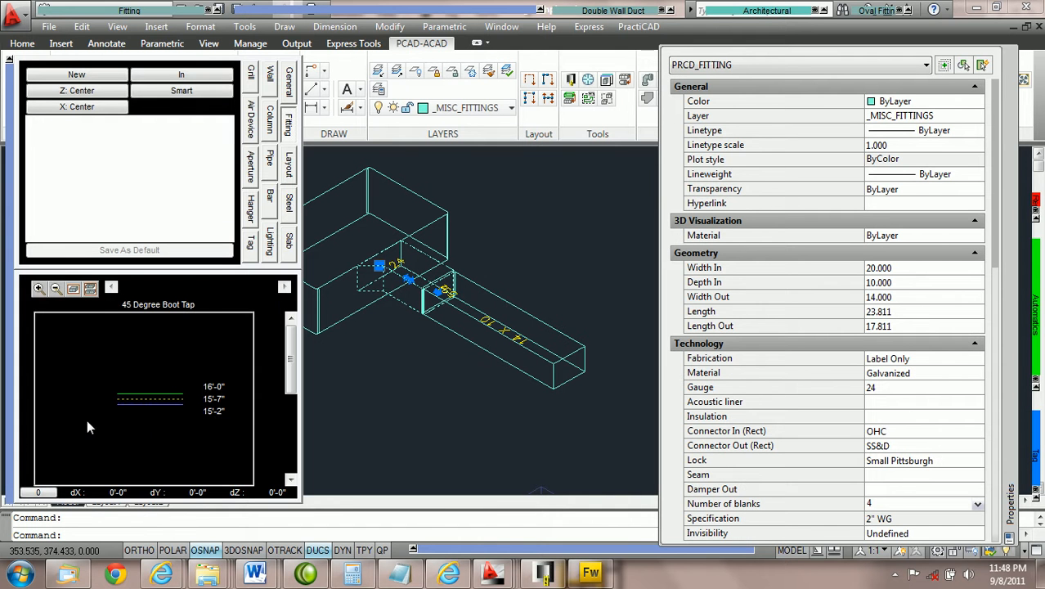
double_click(214, 410)
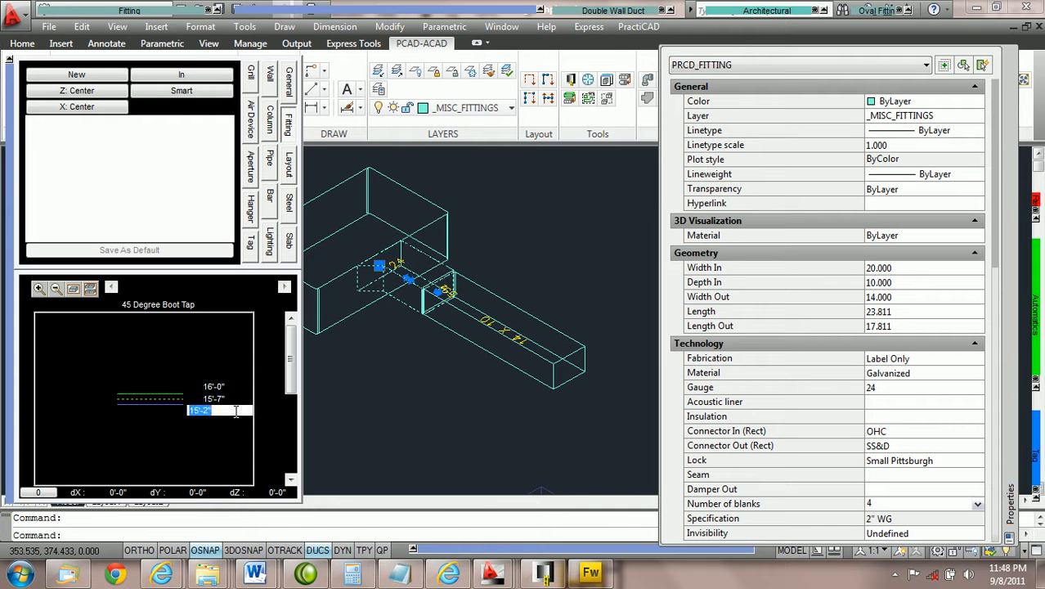
type("1")
type("5'-9")
key("Return")
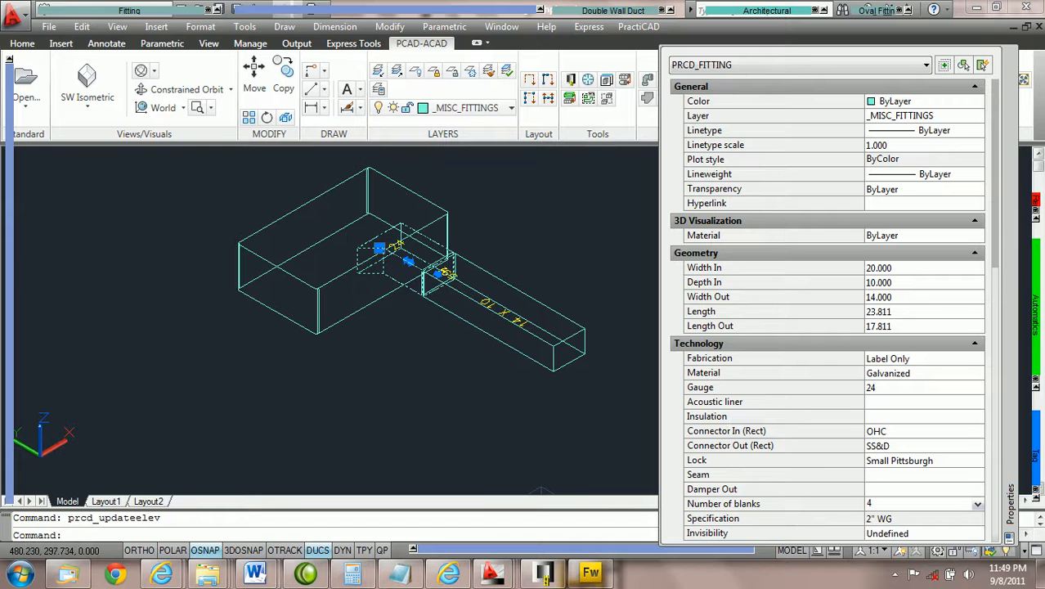
Window-select the six duct objects and rerun Ductline check CS
key("Escape")
left_click(531, 406)
left_click(252, 183)
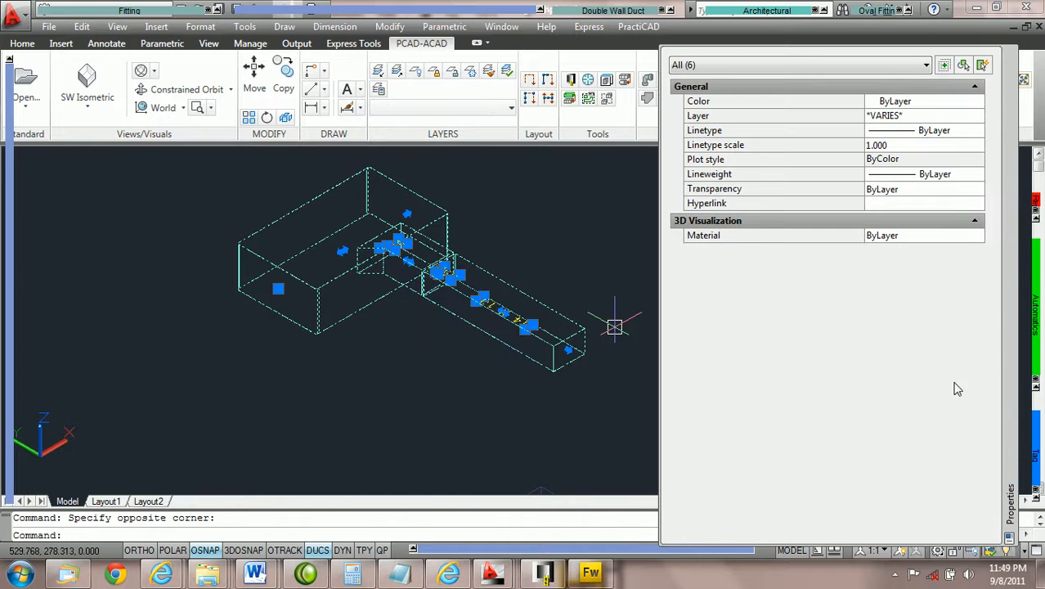
mouse_move(1039, 344)
left_click(1017, 379)
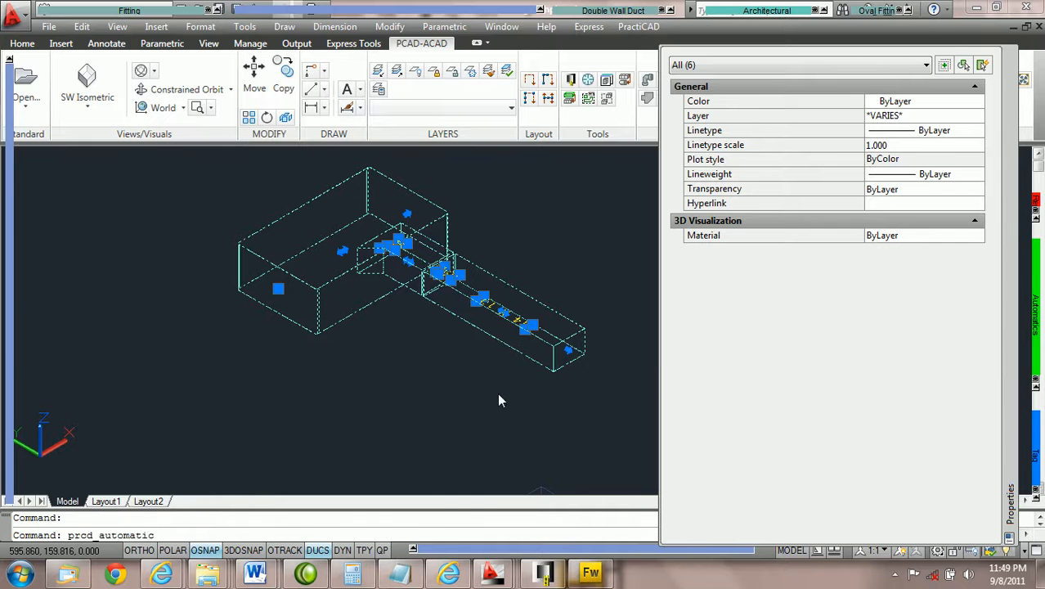
scroll(372, 241, "up", 3)
scroll(373, 241, "down", 3)
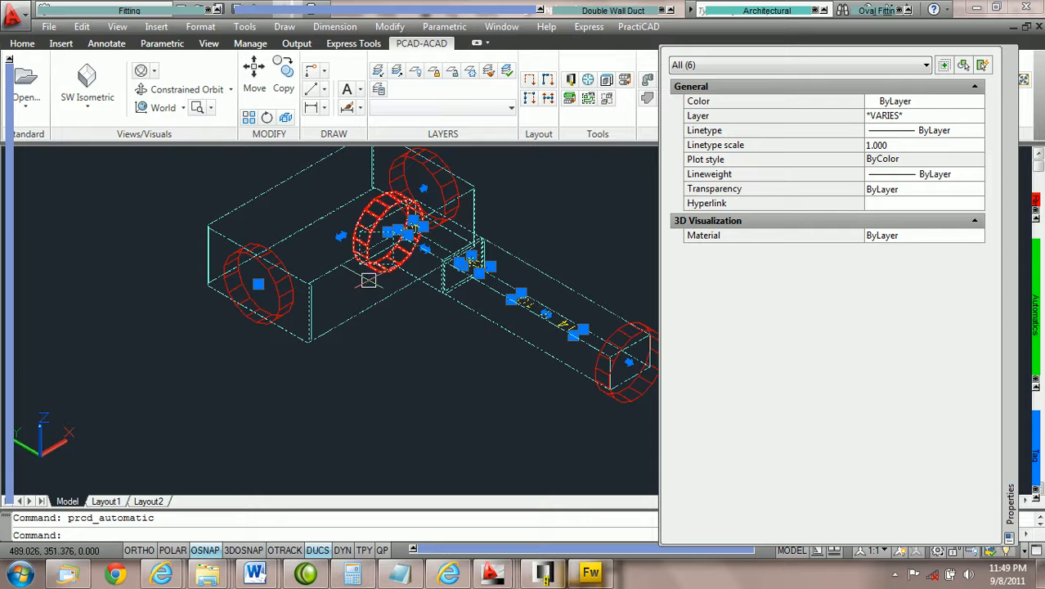
key("Escape")
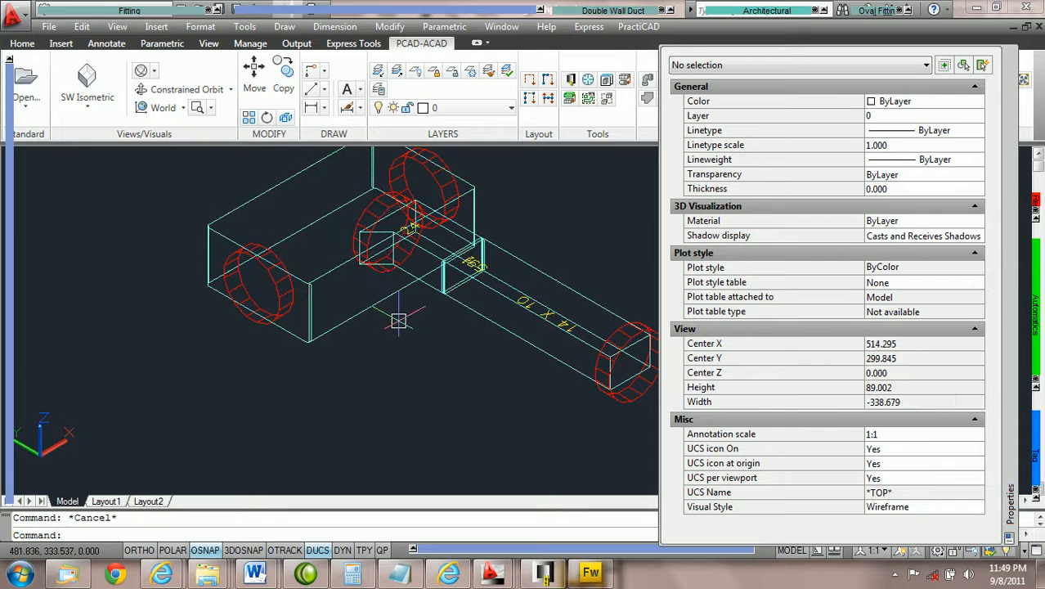
scroll(400, 322, "down", 2)
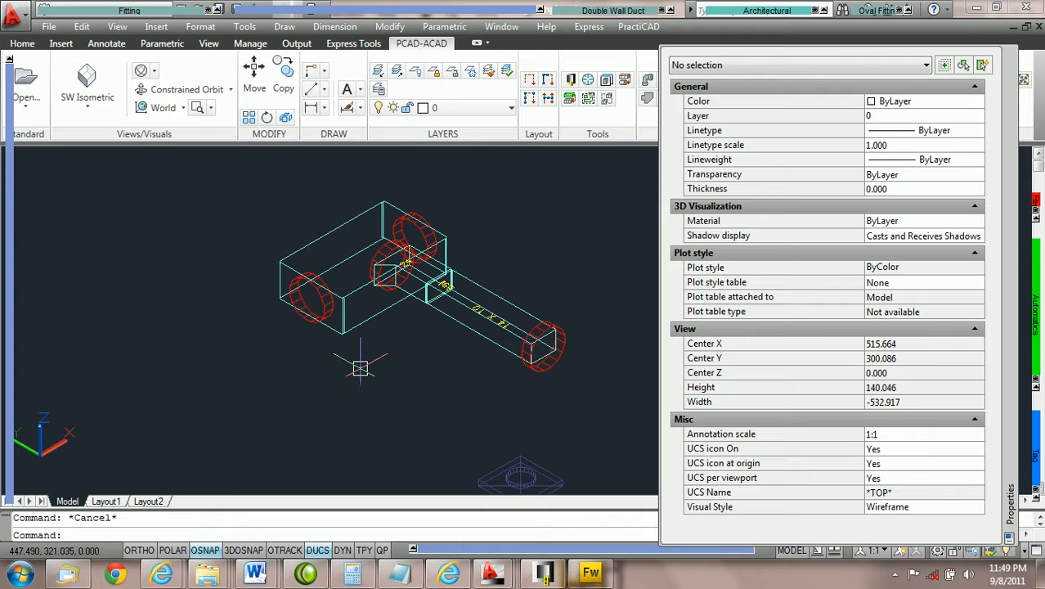
Switch to the Top preset view
left_click(88, 113)
left_click(97, 136)
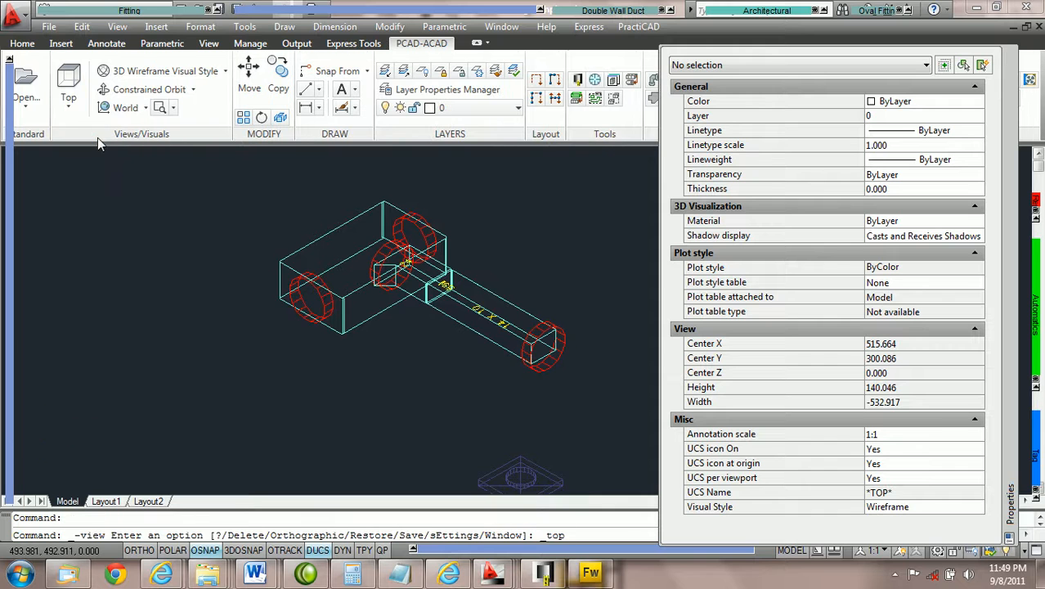
scroll(571, 282, "up", 2)
Set the boot tap's bottom elevation to 15'-0", giving 15'-10", 15'-5" and 15'-0"
middle_click_drag(572, 282, 425, 293)
scroll(377, 310, "down", 2)
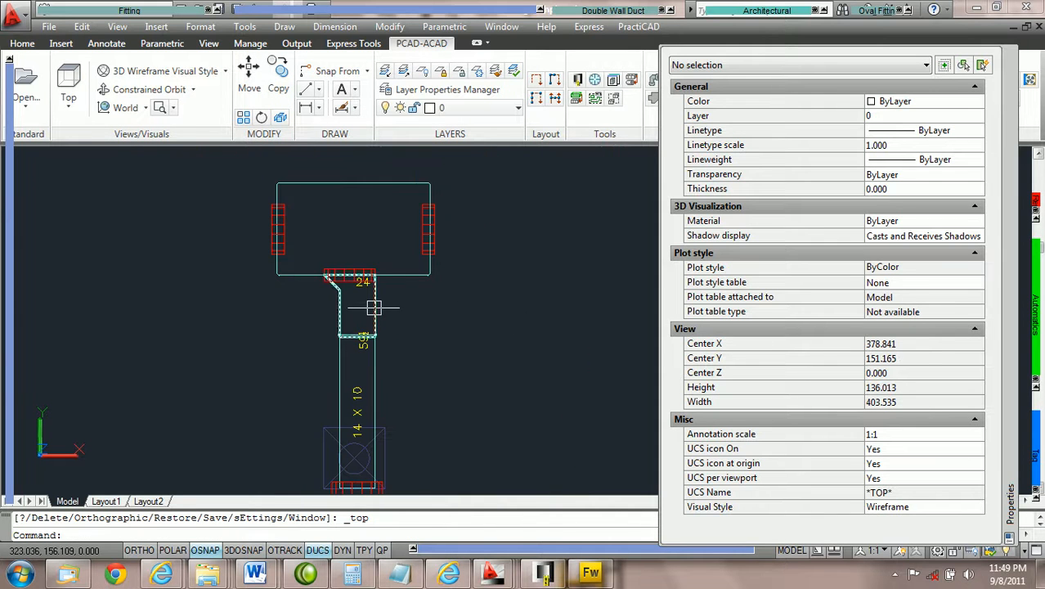
left_click(374, 306)
mouse_move(9, 425)
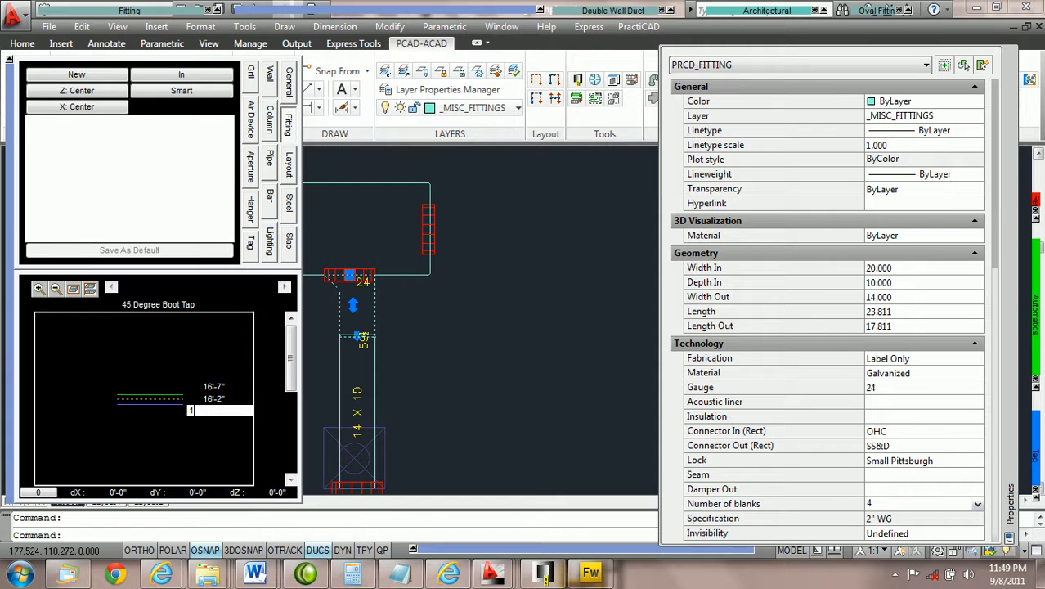
key("Return")
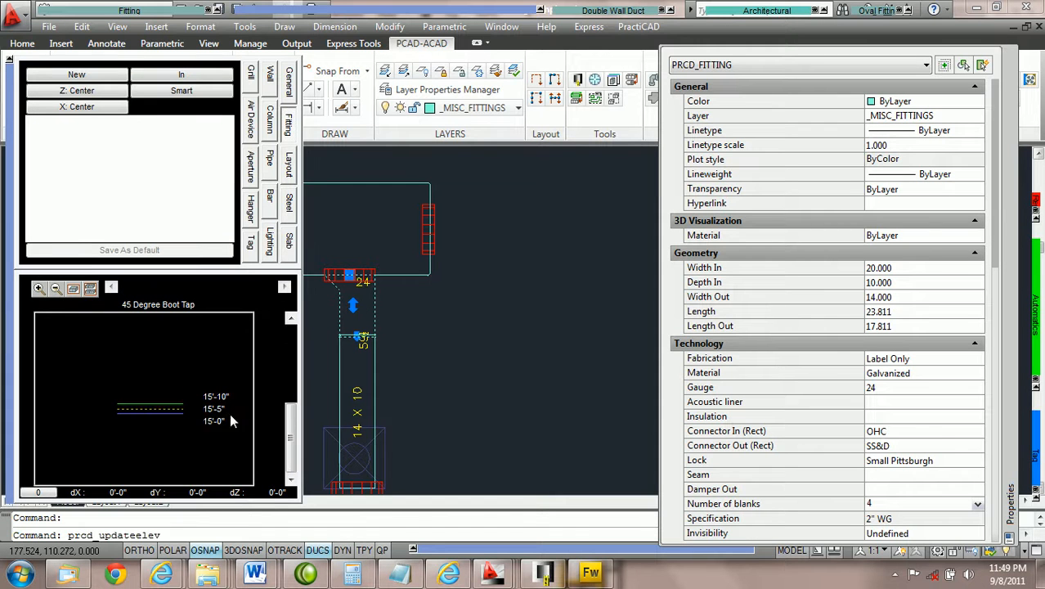
key("Escape")
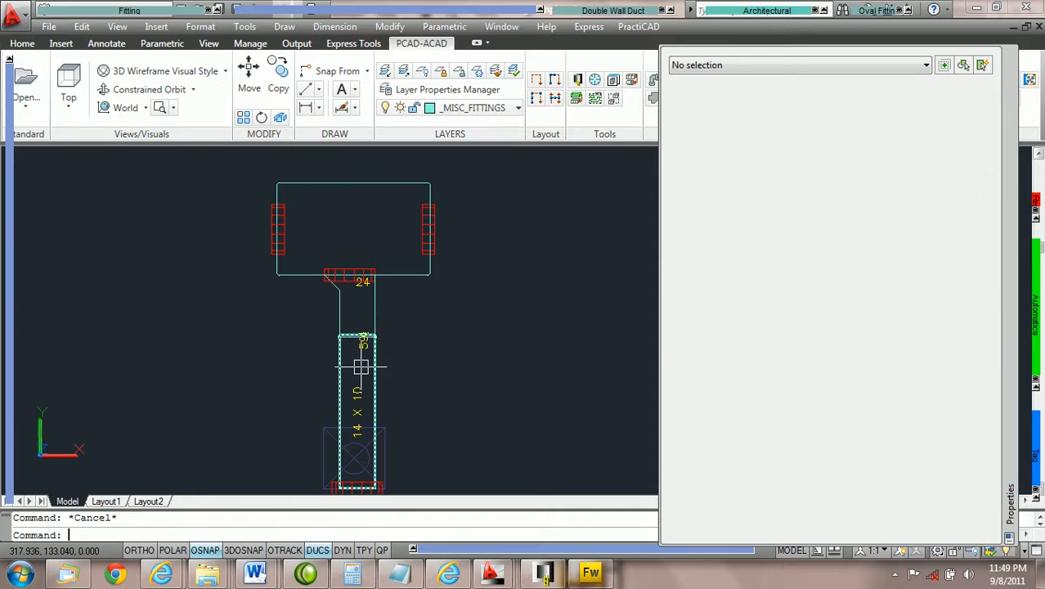
Window-select the whole duct layout and rerun Ductline check CS, leaving the boot tap unflagged
mouse_move(1041, 341)
left_click(1018, 376)
left_click(497, 357)
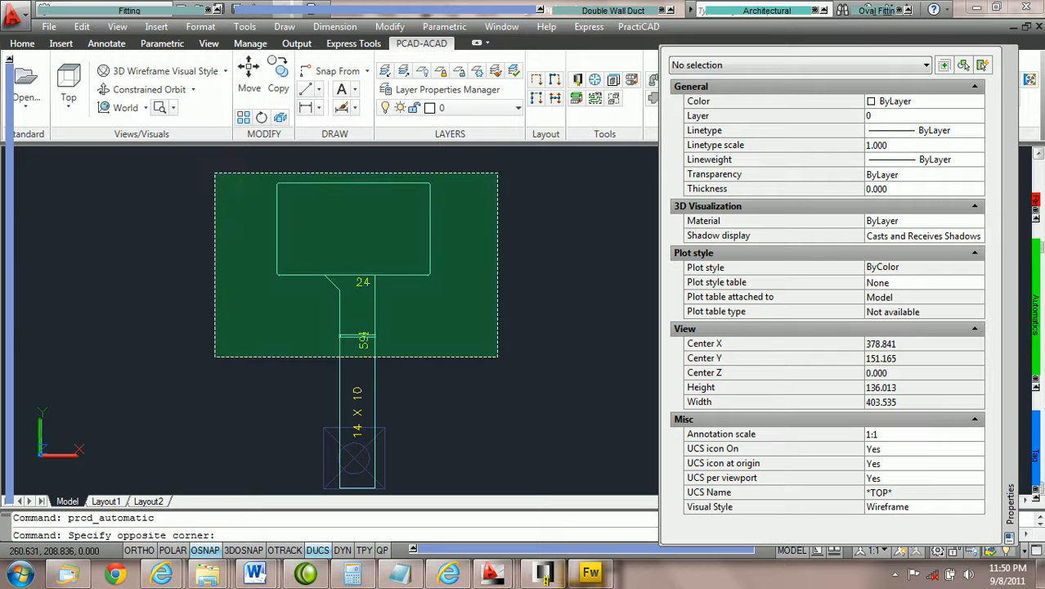
left_click(217, 173)
mouse_move(1040, 347)
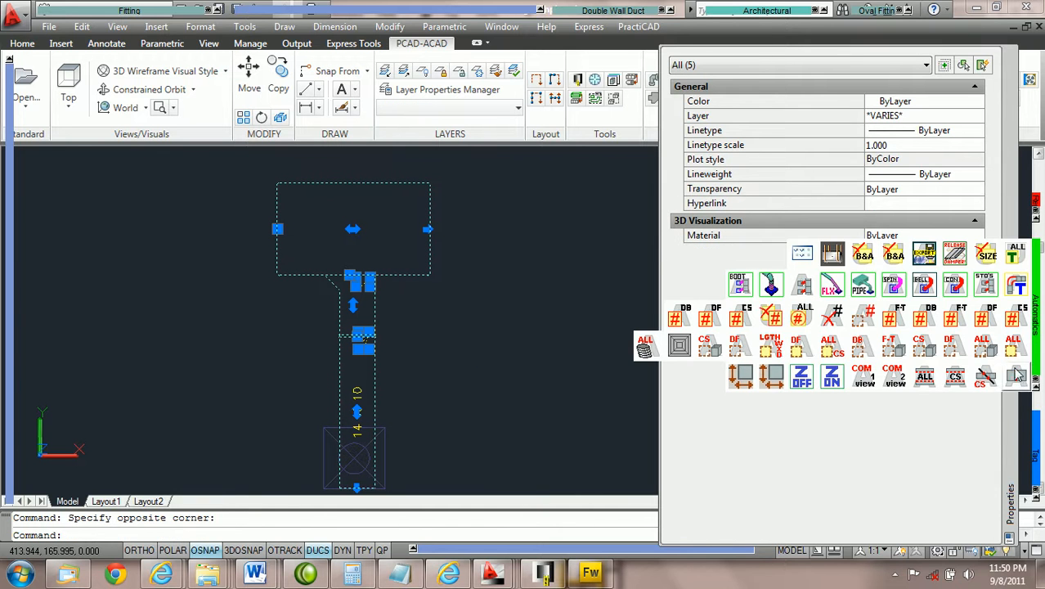
left_click(1018, 370)
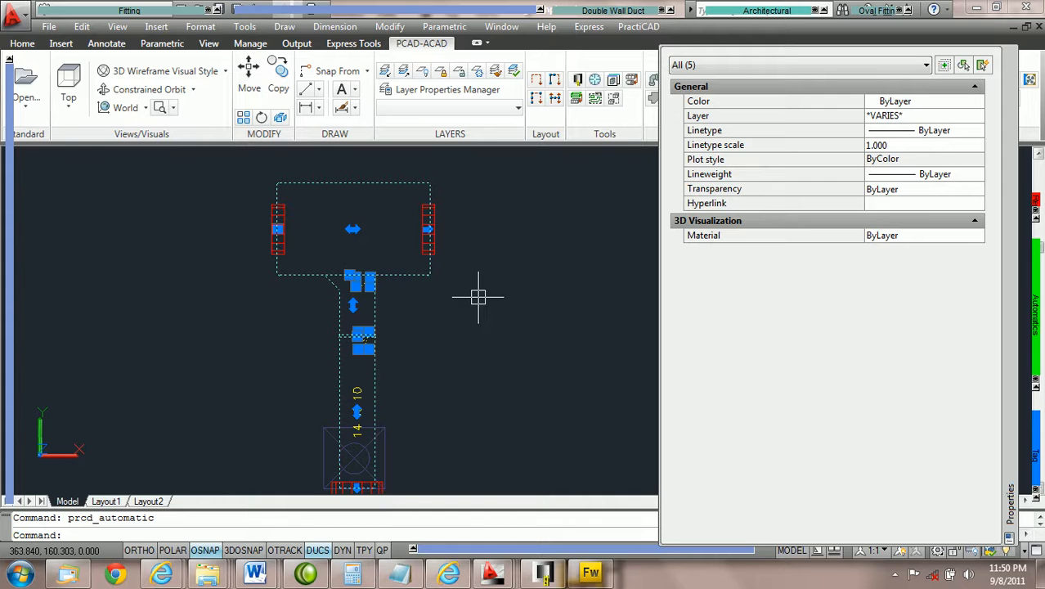
scroll(372, 294, "up", 2)
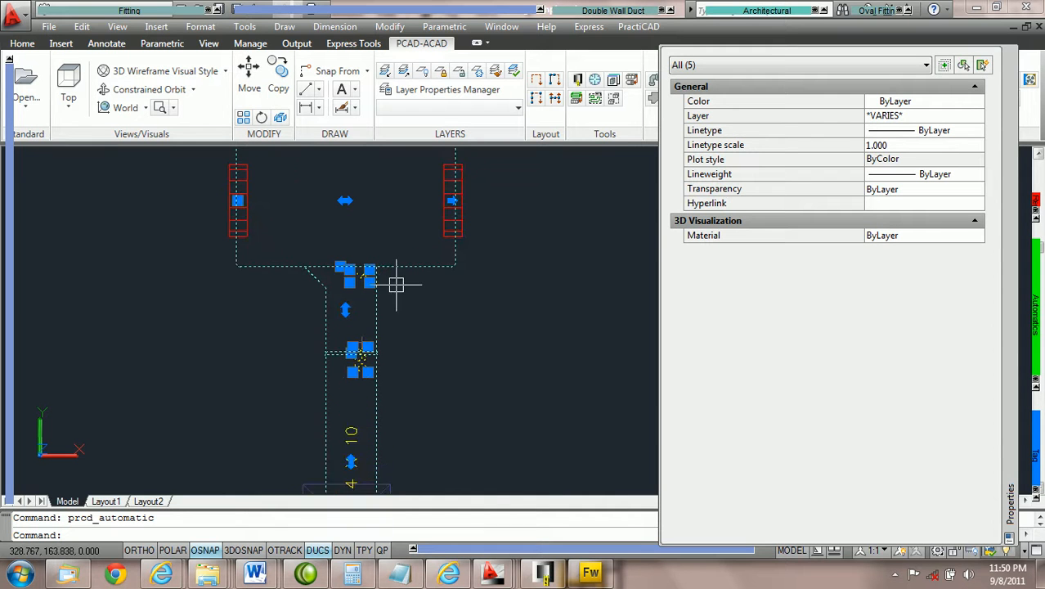
scroll(394, 289, "down", 2)
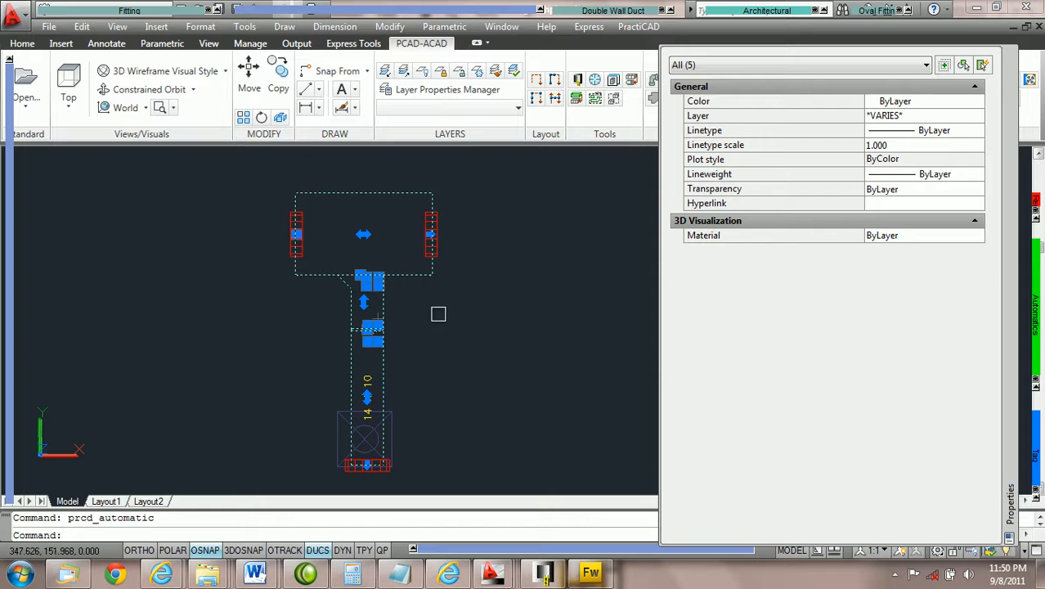
key("Escape")
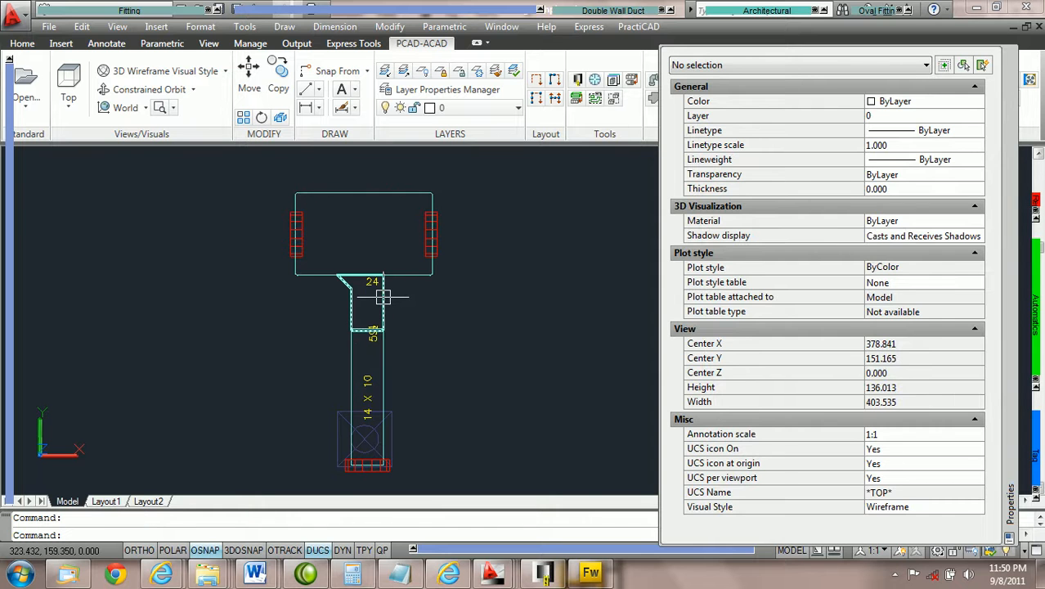
Stretch the boot tap's neck by its top grip, then undo the stretch
left_click(384, 298)
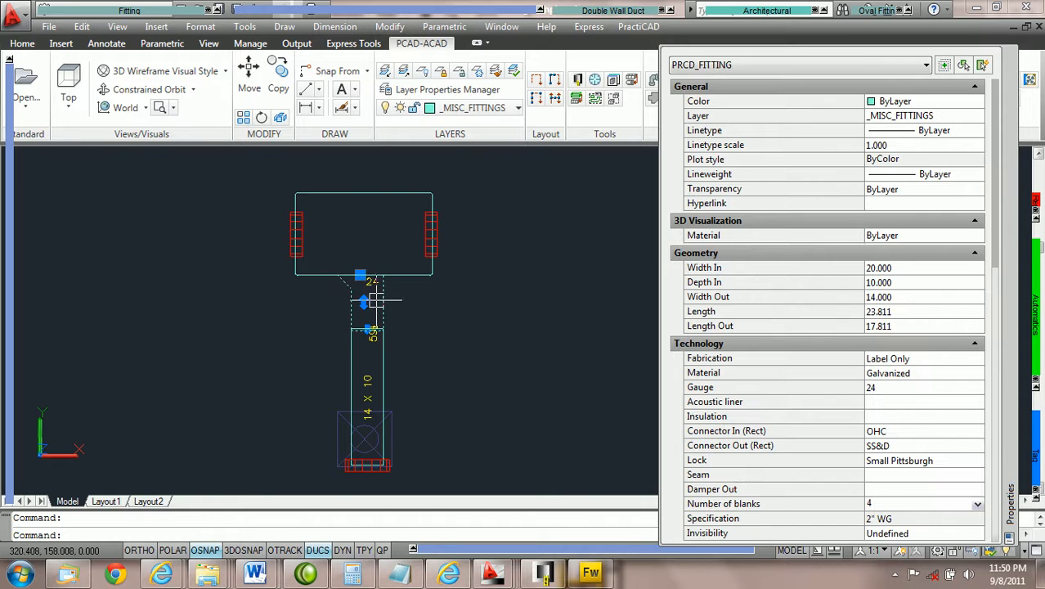
left_click(360, 276)
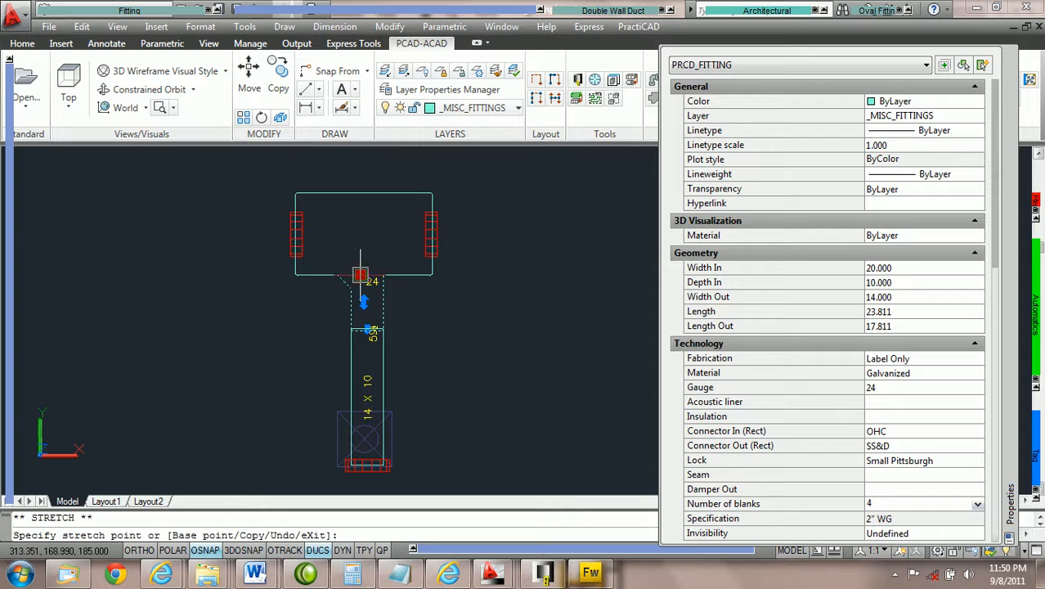
left_click(442, 315)
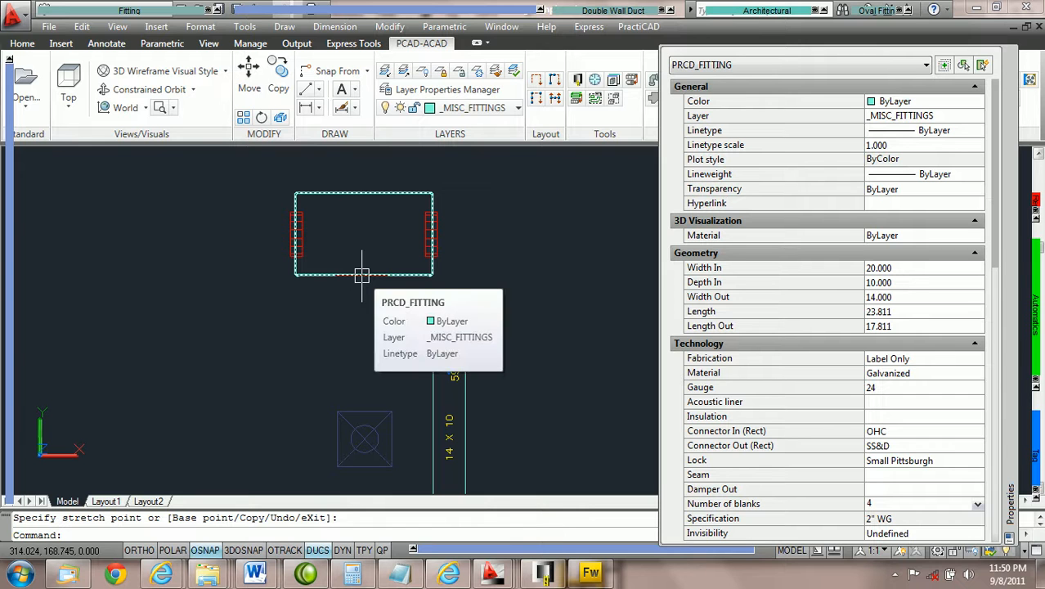
key("Escape")
key("ctrl+z")
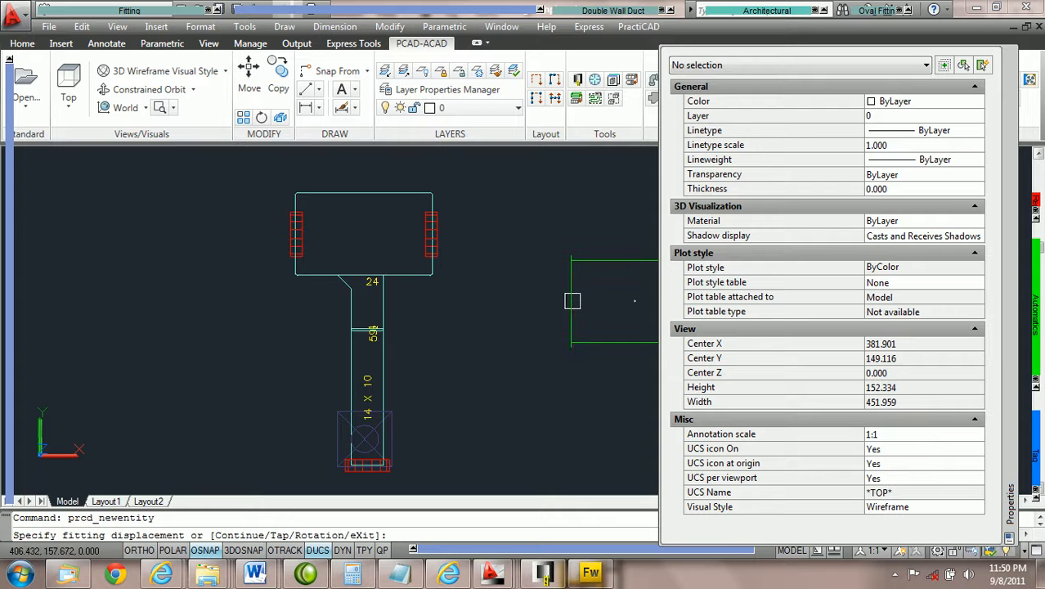
Place a 57½-long straight duct Piece at the trunk's right end
left_click(431, 235)
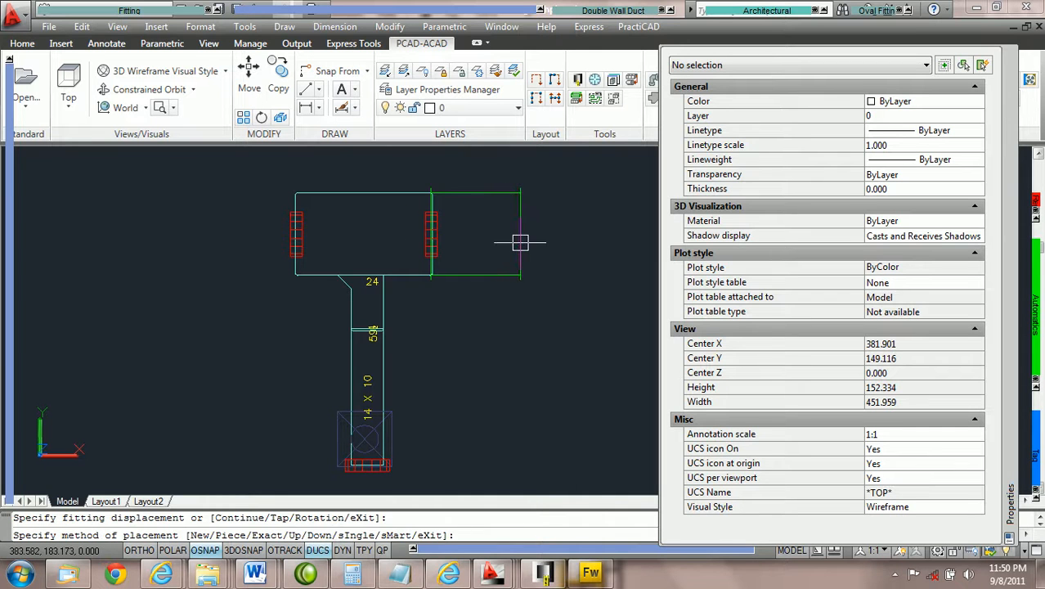
type("p")
key("Return")
left_click(556, 256)
middle_click_drag(496, 327, 391, 308)
key("Escape")
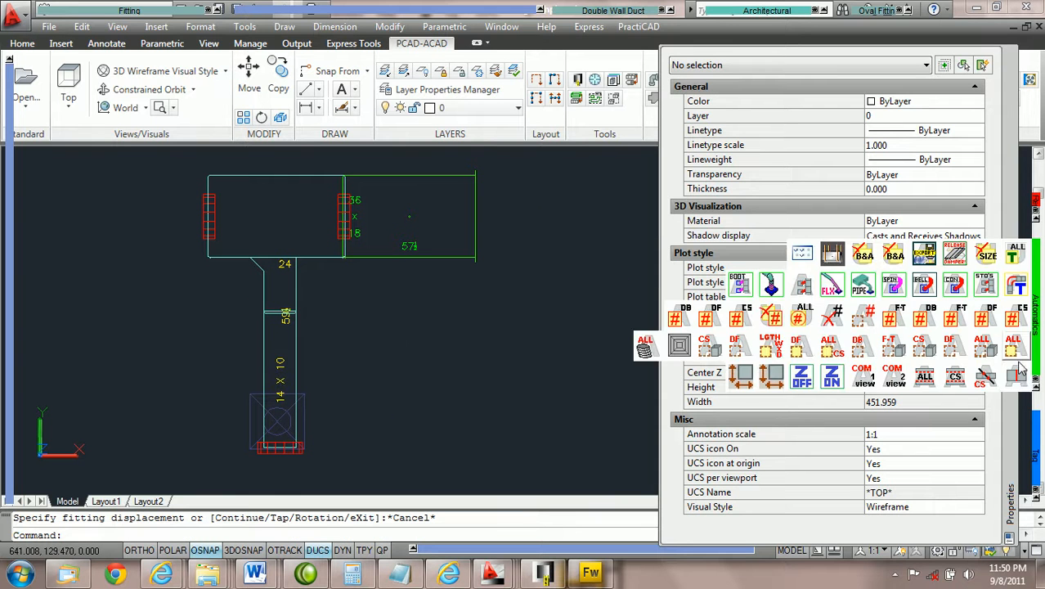
Run prcd_automatic to update the connections of the new 36 x 18 section
left_click(1020, 370)
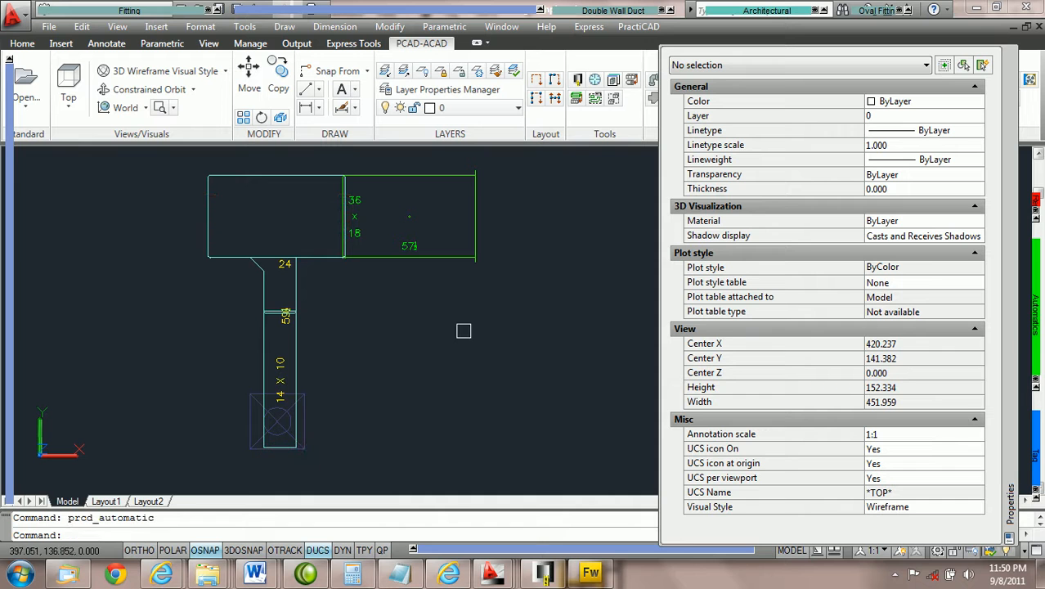
scroll(339, 332, "up", 3)
scroll(343, 331, "down", 3)
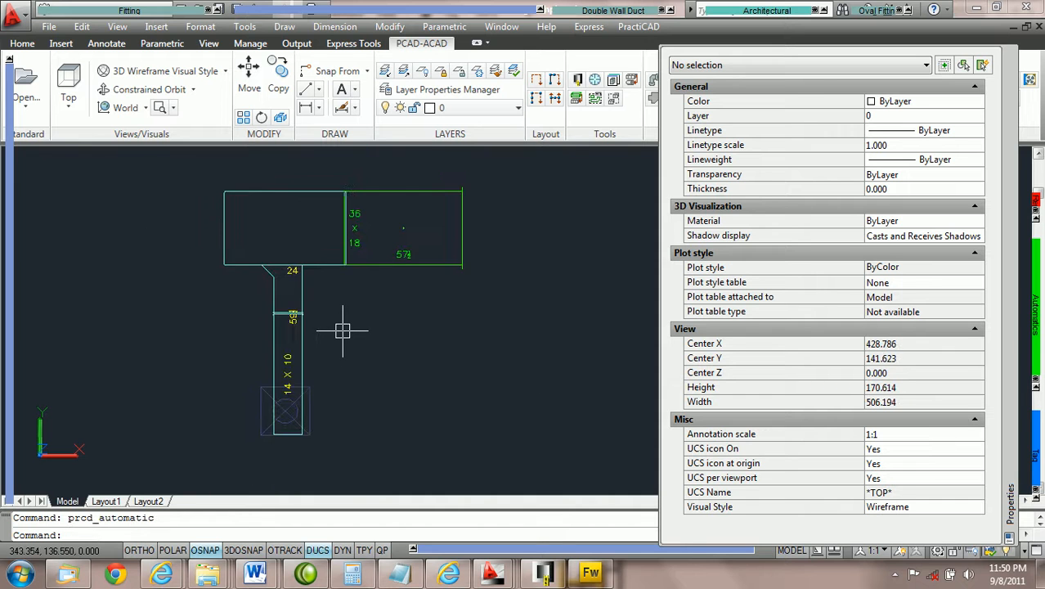
scroll(342, 331, "up", 2)
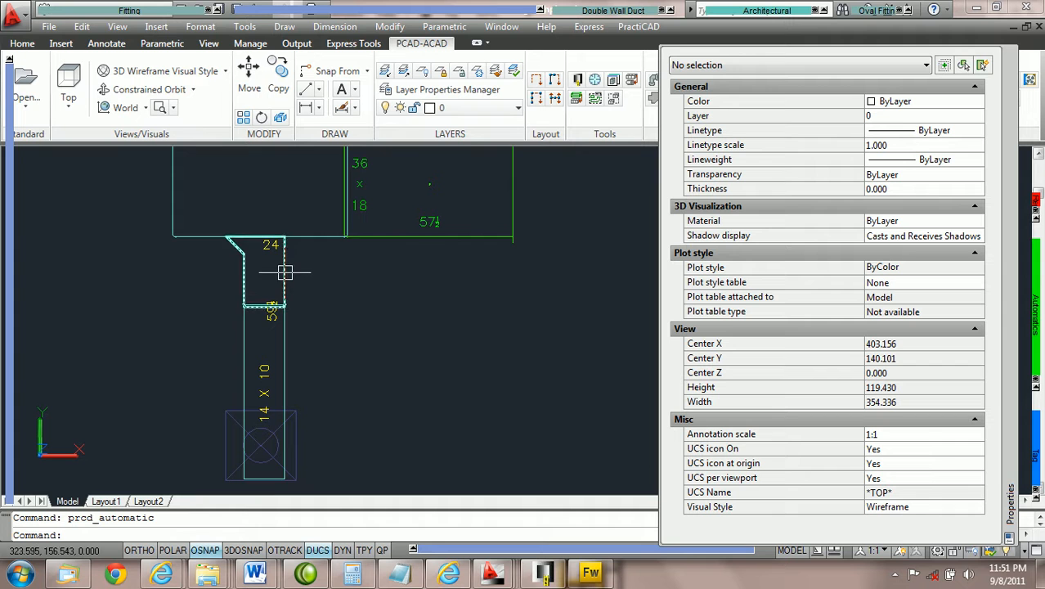
mouse_move(285, 272)
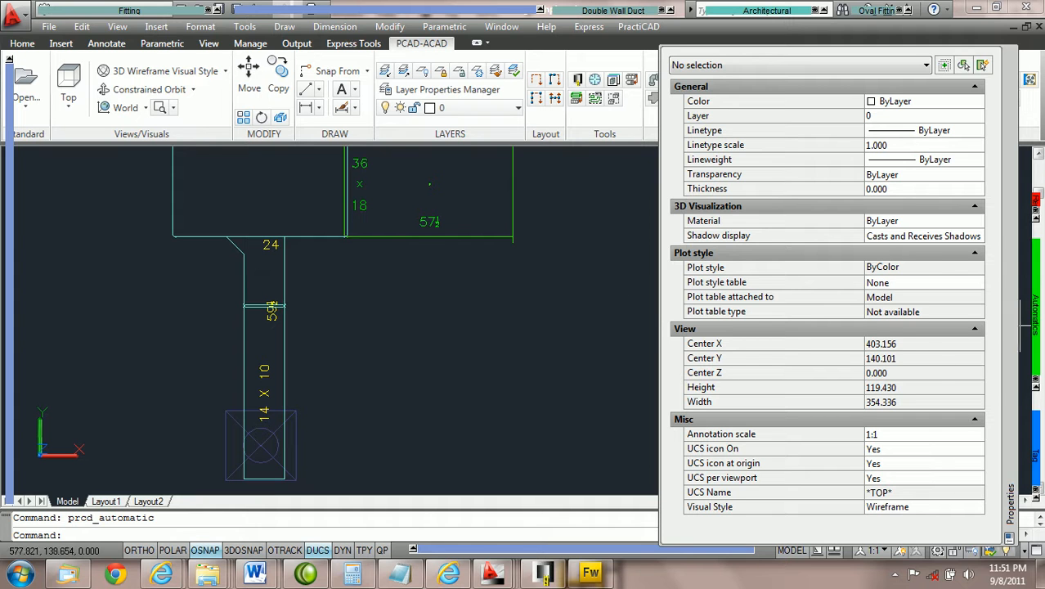
mouse_move(1034, 307)
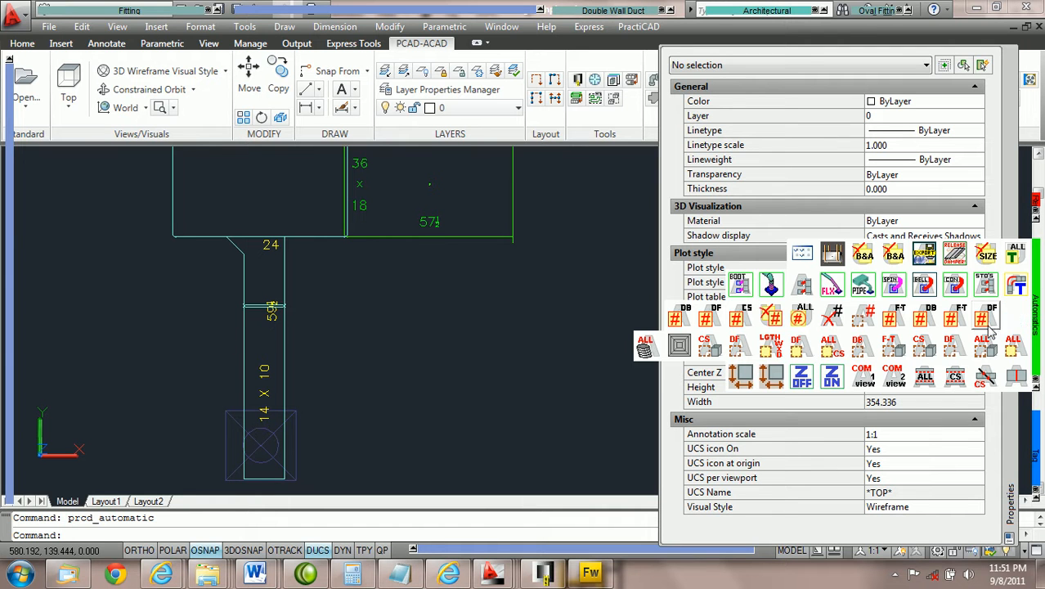
Select the boot tap and 14 x 10 branch with DF Select Ductline Forward and stretch them onto the 57½ duct
left_click(952, 350)
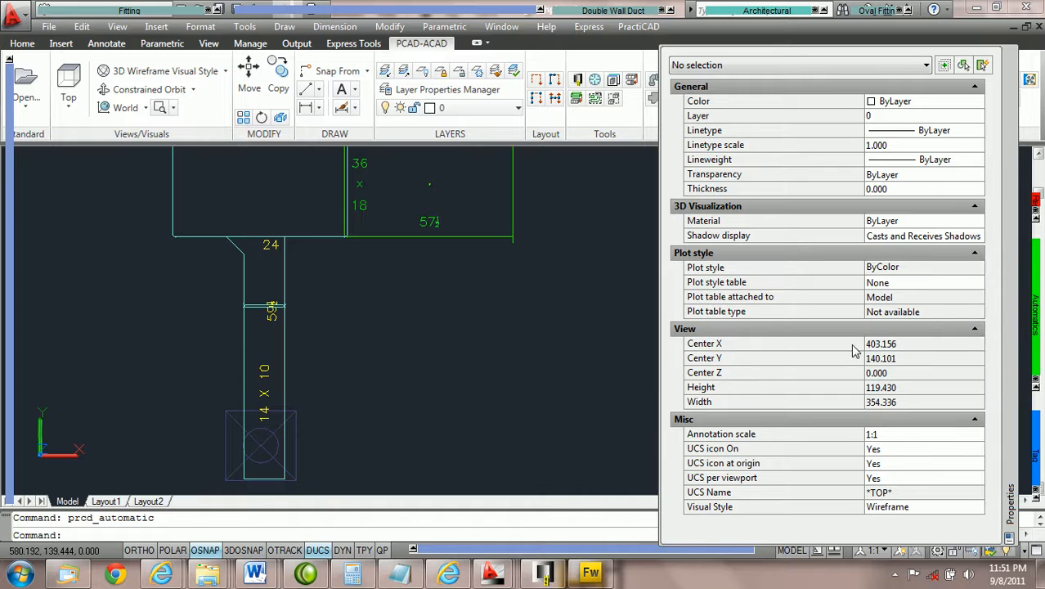
left_click(242, 282)
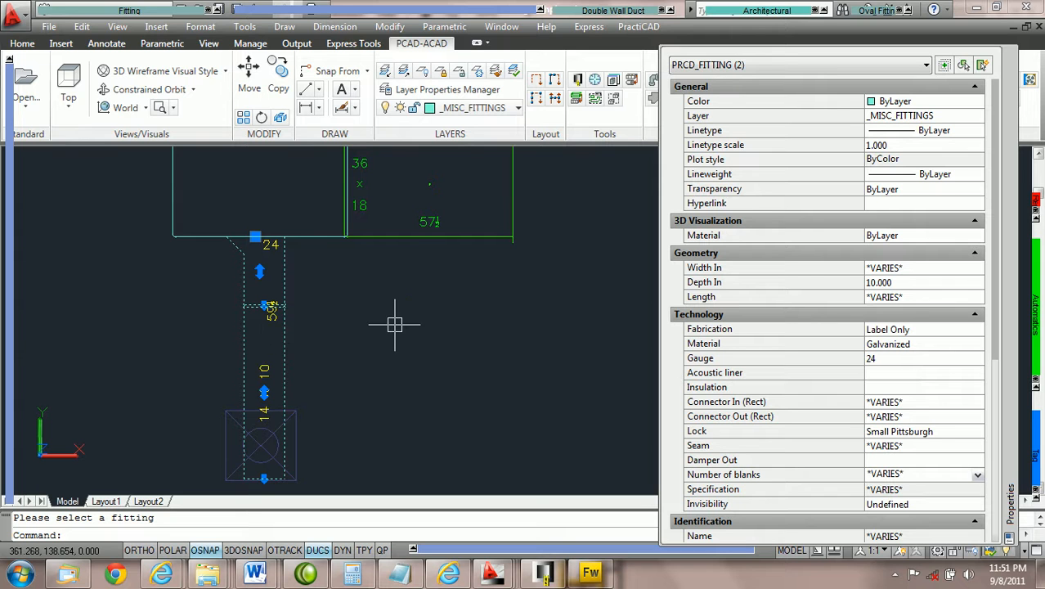
left_click(255, 237)
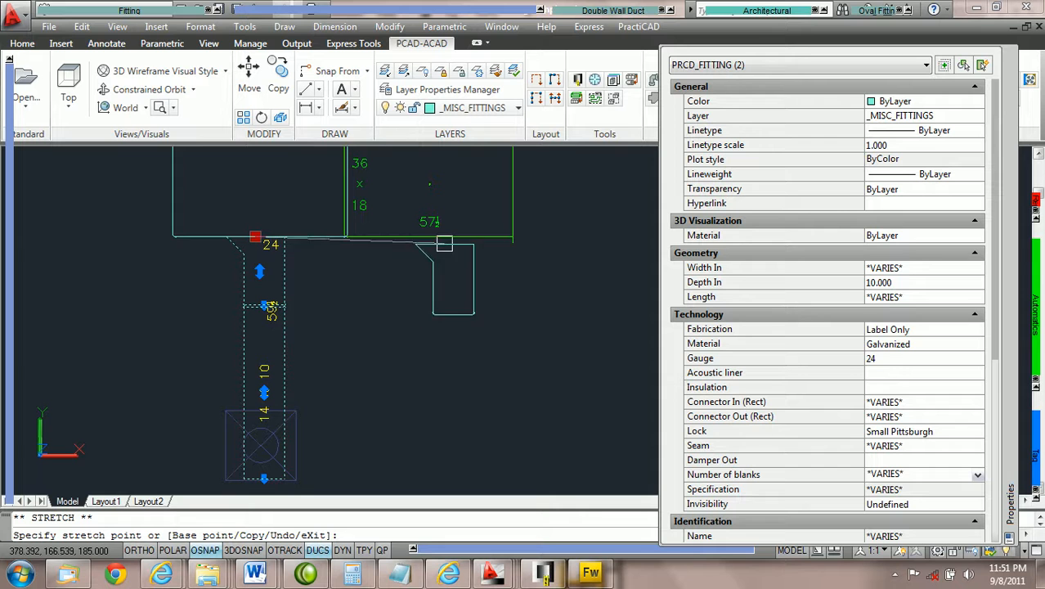
scroll(444, 237, "up", 5)
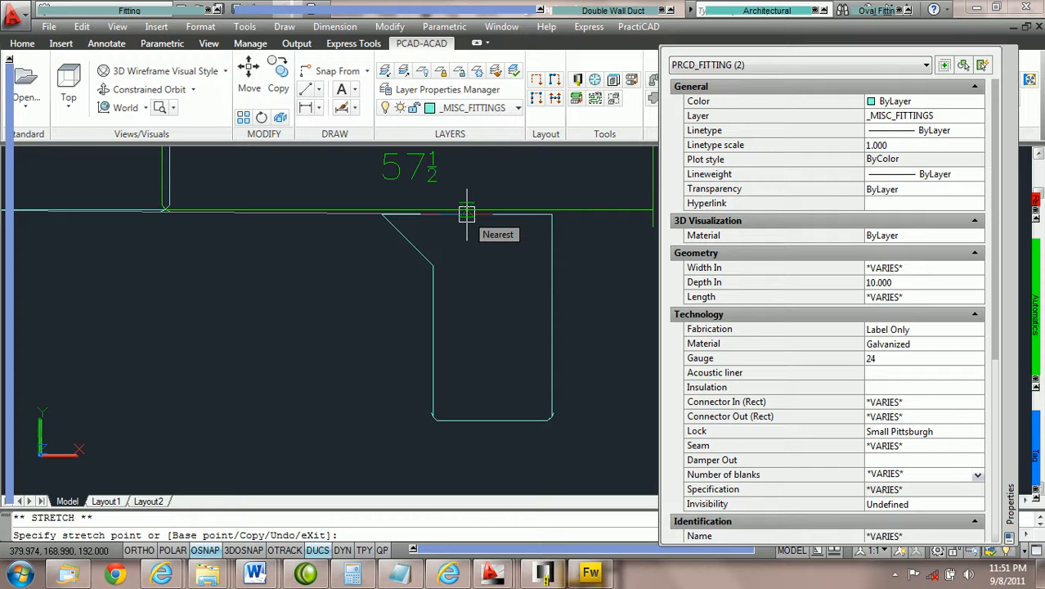
scroll(467, 214, "down", 2)
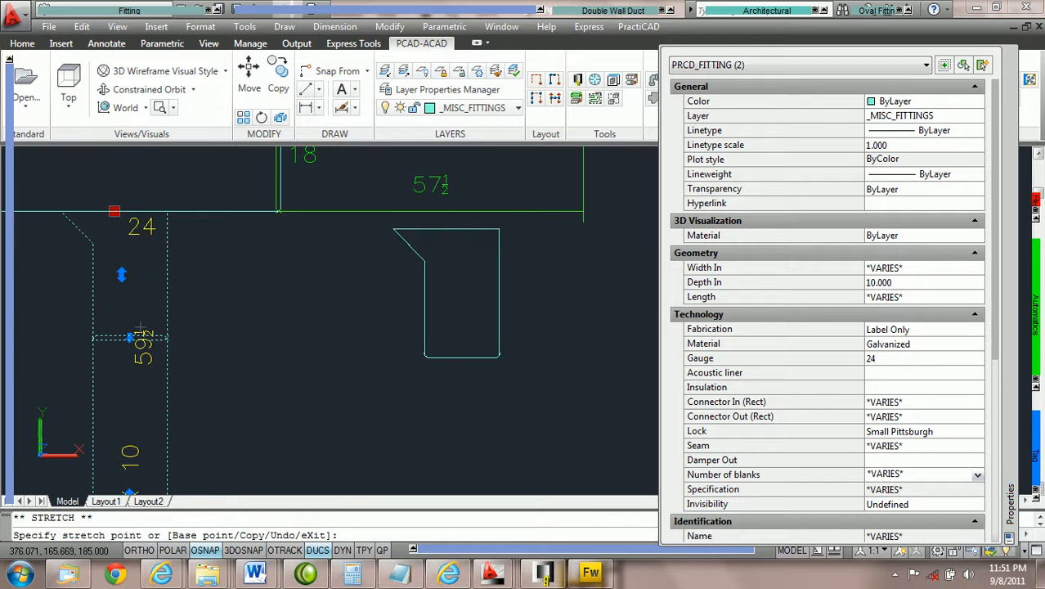
left_click(462, 214)
key("Escape")
scroll(564, 278, "down", 3)
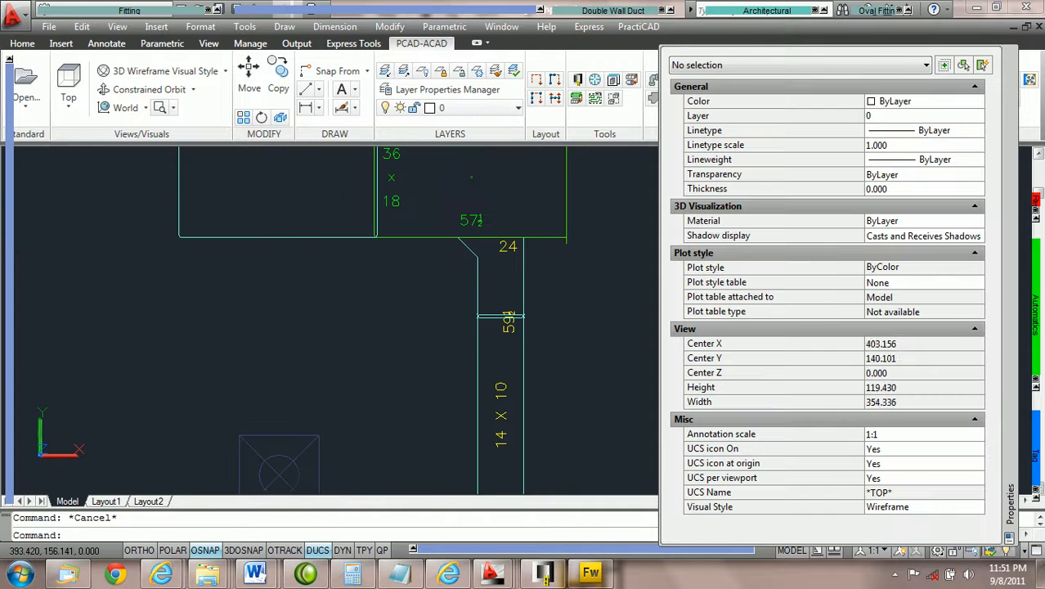
Switch to the SW Isometric view and zoom in on the tap joint
left_click(70, 109)
left_click(102, 316)
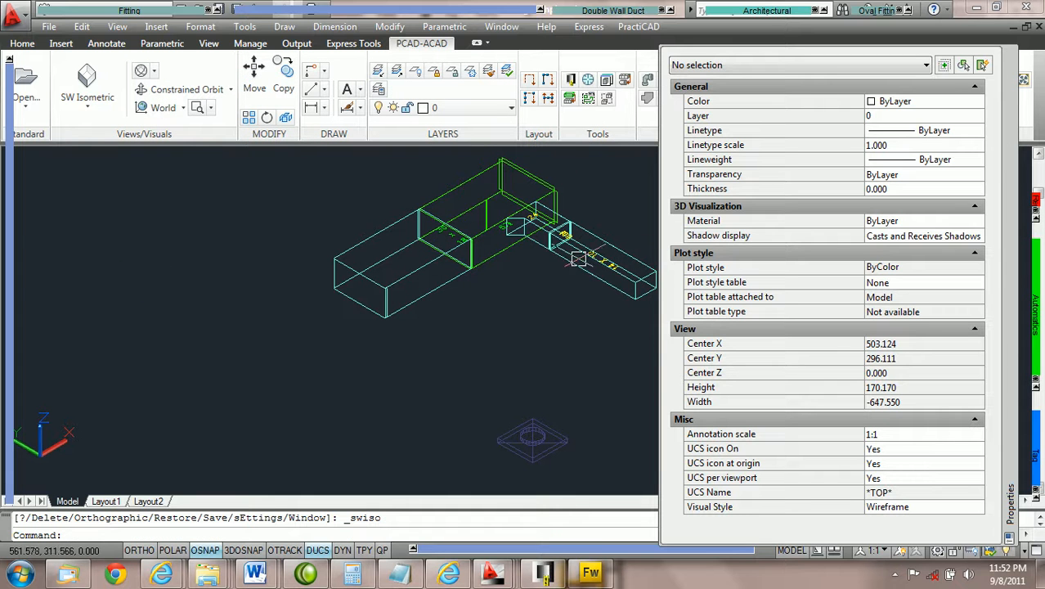
scroll(545, 253, "up", 2)
scroll(545, 252, "up", 2)
middle_click_drag(541, 243, 380, 316)
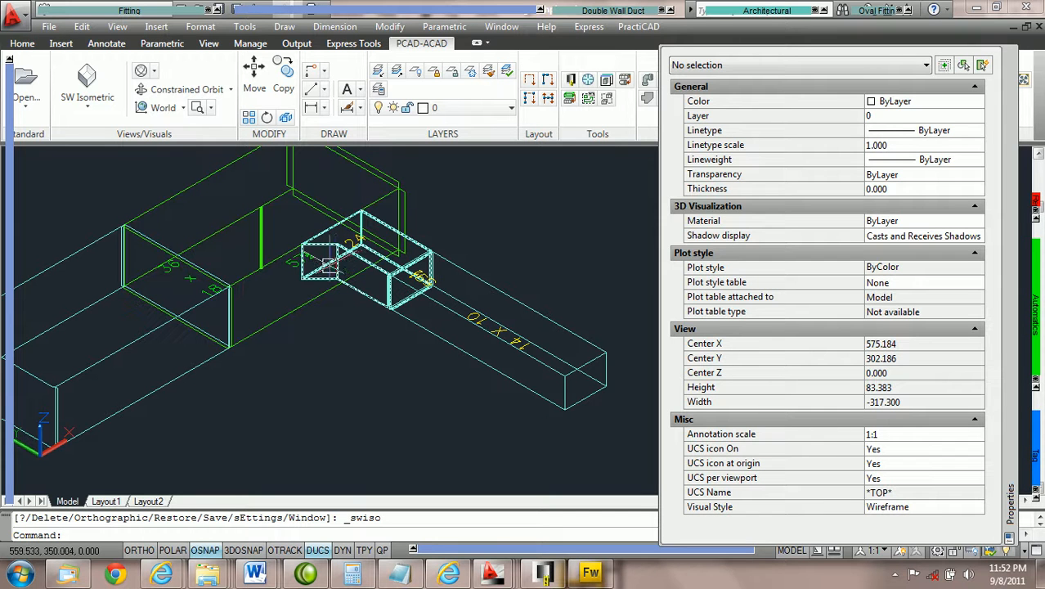
Run prcd_automatic on the six joint objects, then undo to restore the original tap position
left_click(396, 363)
left_click(228, 220)
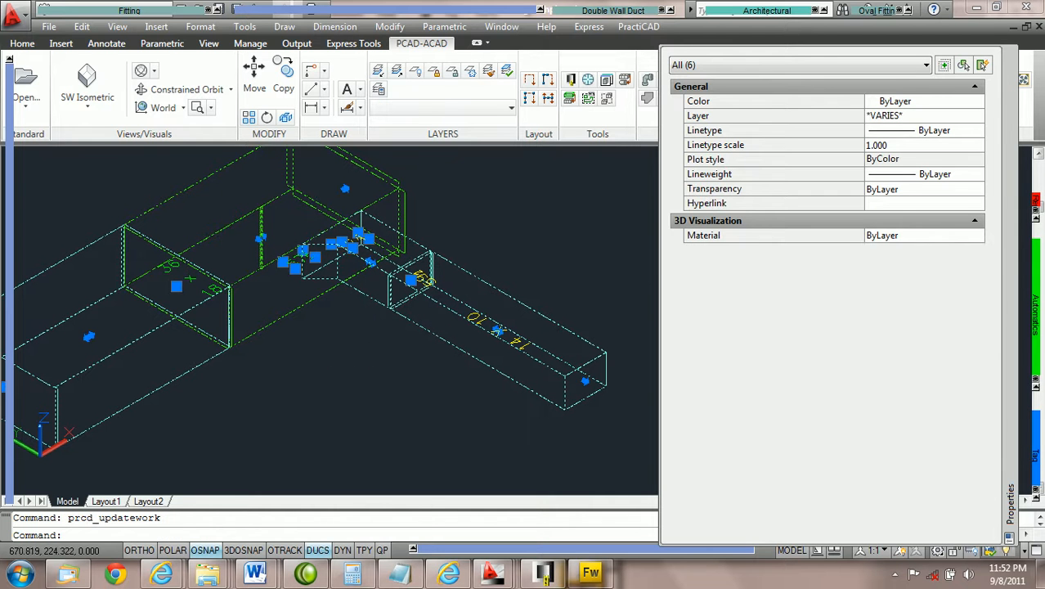
mouse_move(1035, 327)
left_click(1020, 374)
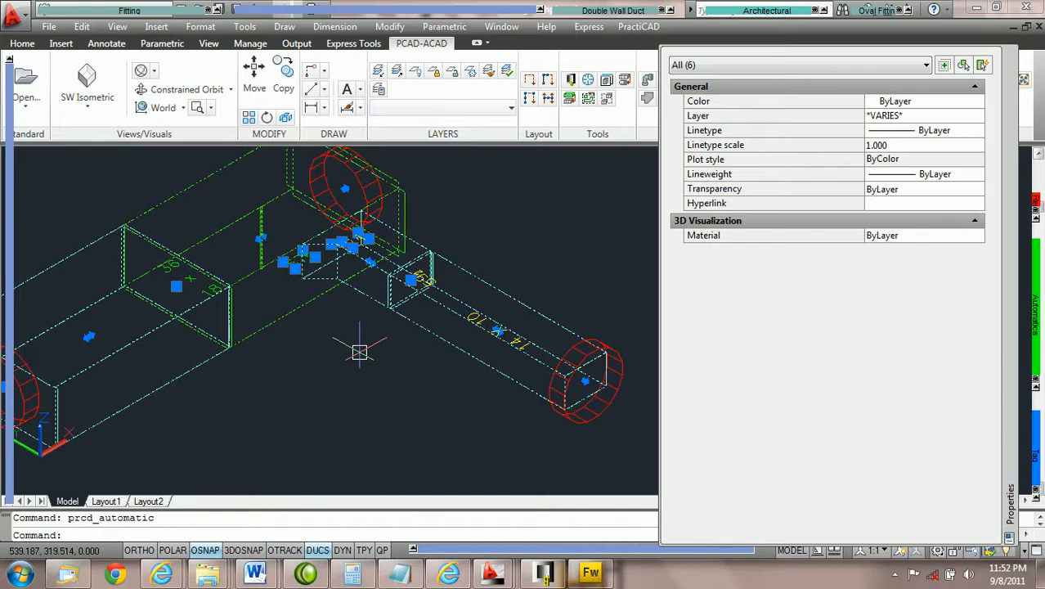
key("Escape")
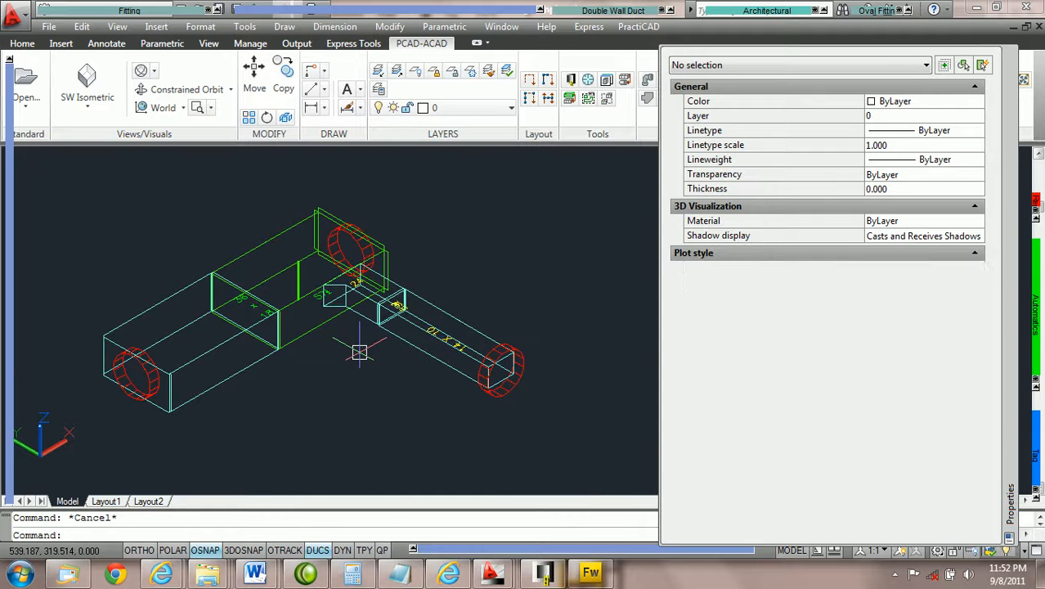
key("ctrl+z")
key("ctrl+z")
key("ctrl+z")
key("ctrl+z")
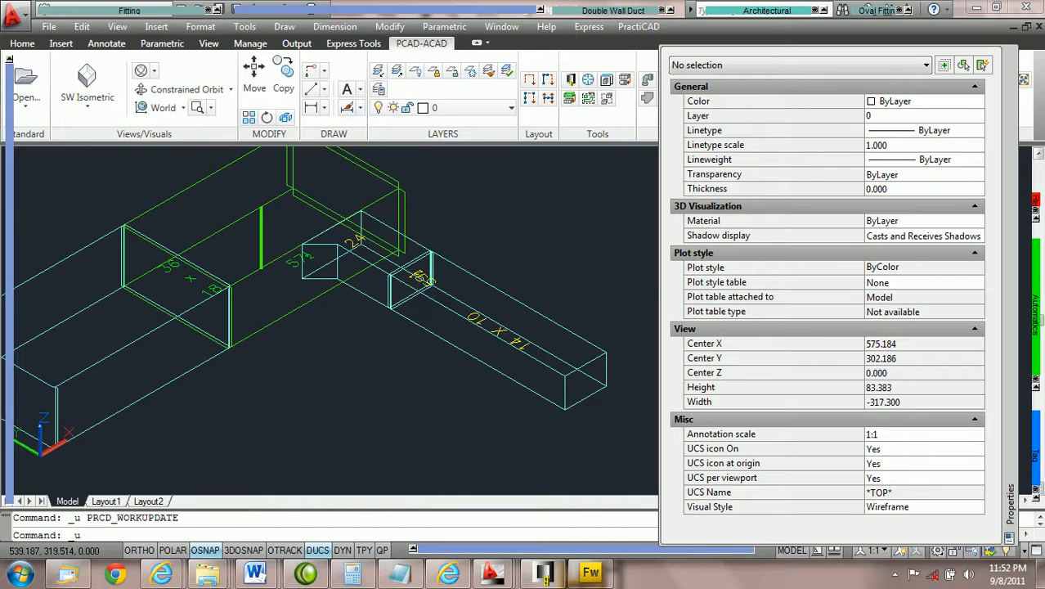
key("ctrl+z")
key("ctrl+z")
key("ctrl+z")
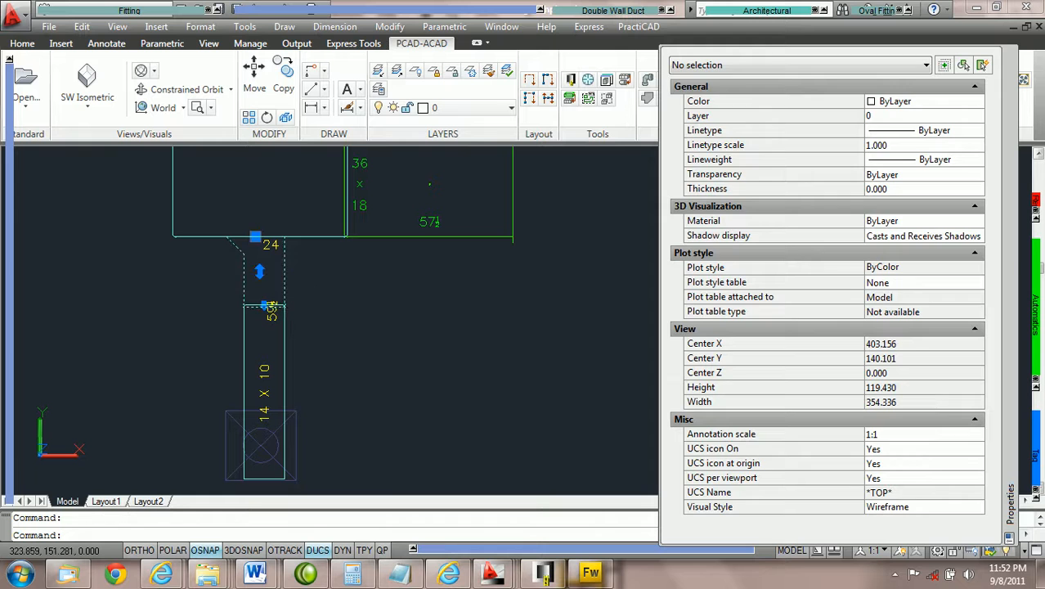
Grip-stretch the 45-degree boot tap's top point onto the 57½ duct section
left_click(285, 287)
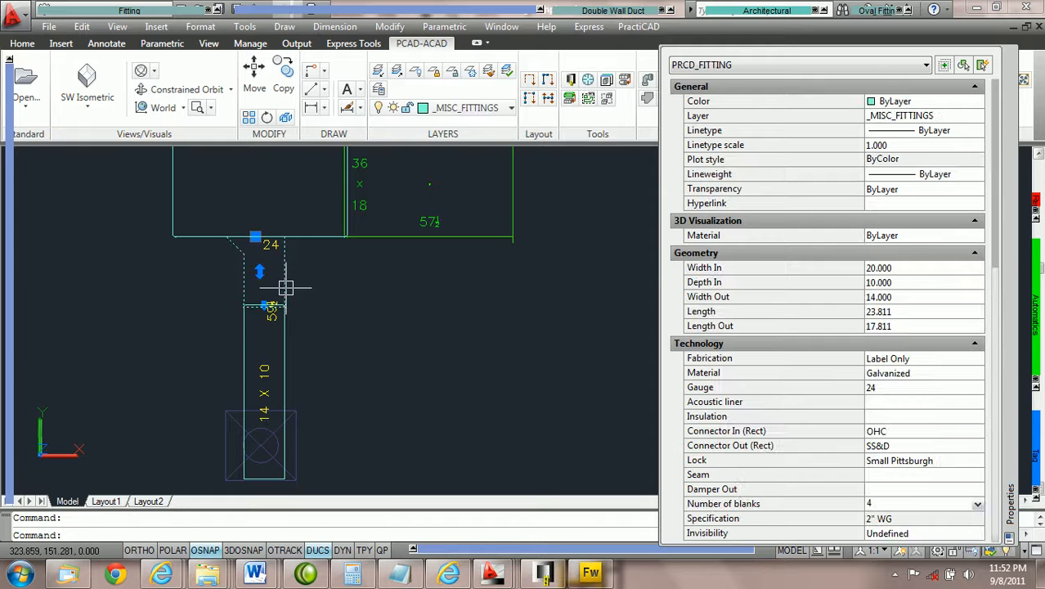
left_click(255, 237)
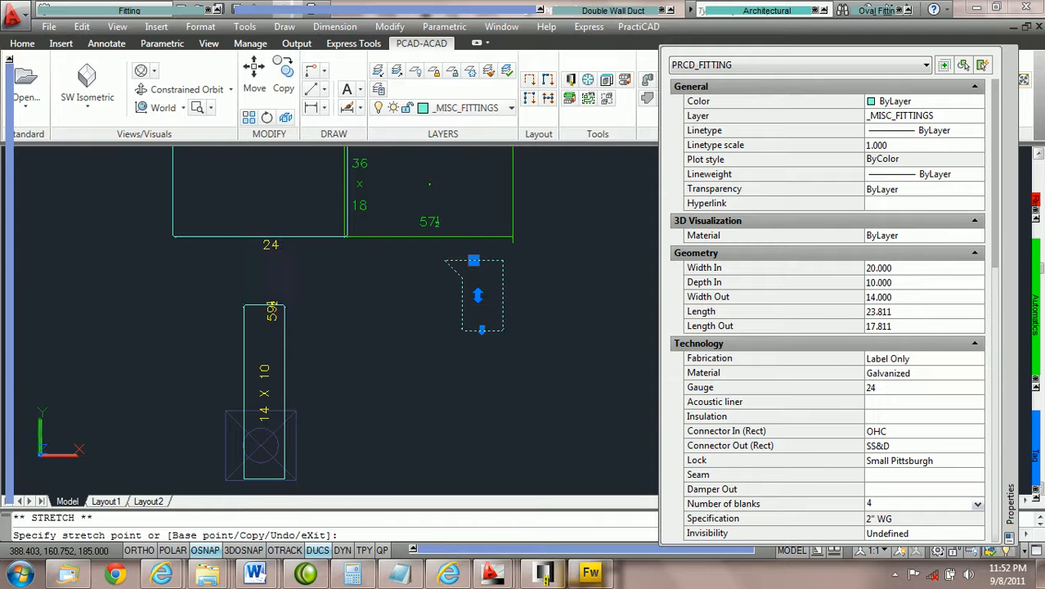
left_click(474, 261)
scroll(445, 302, "up", 2)
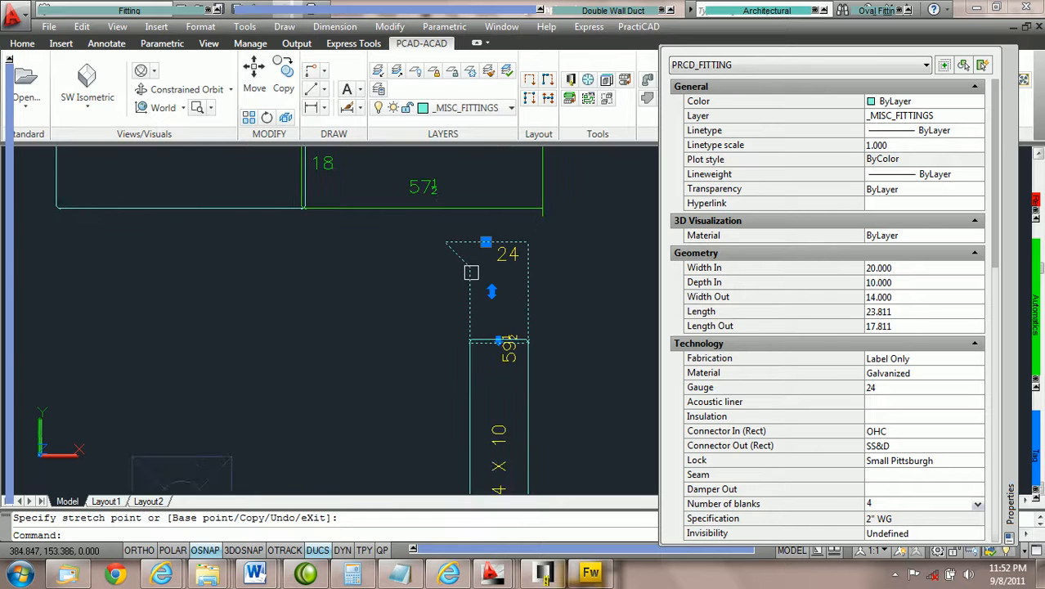
middle_click_drag(463, 278, 429, 323)
left_click(442, 299)
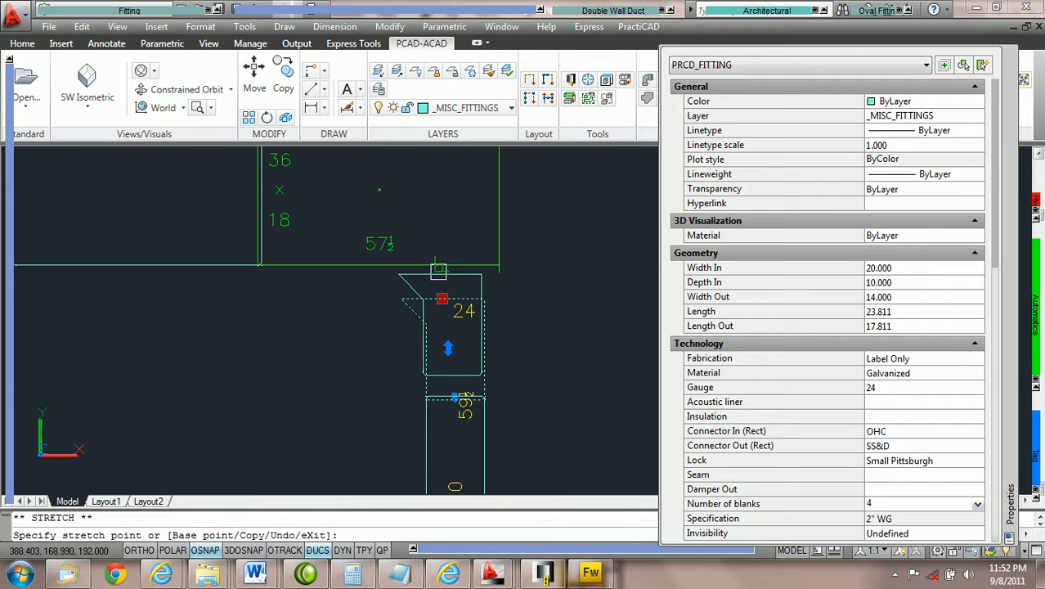
left_click(381, 264)
key("Escape")
key("Escape")
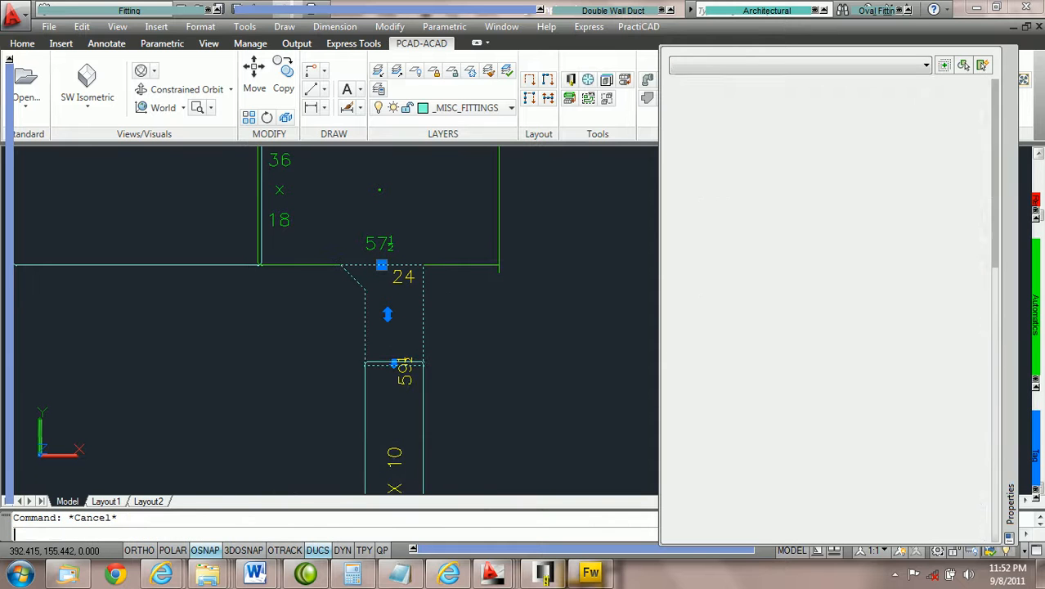
Run prcd_automatic on the crossing-selected tap, branch and duct pieces
left_click(532, 386)
left_click(173, 206)
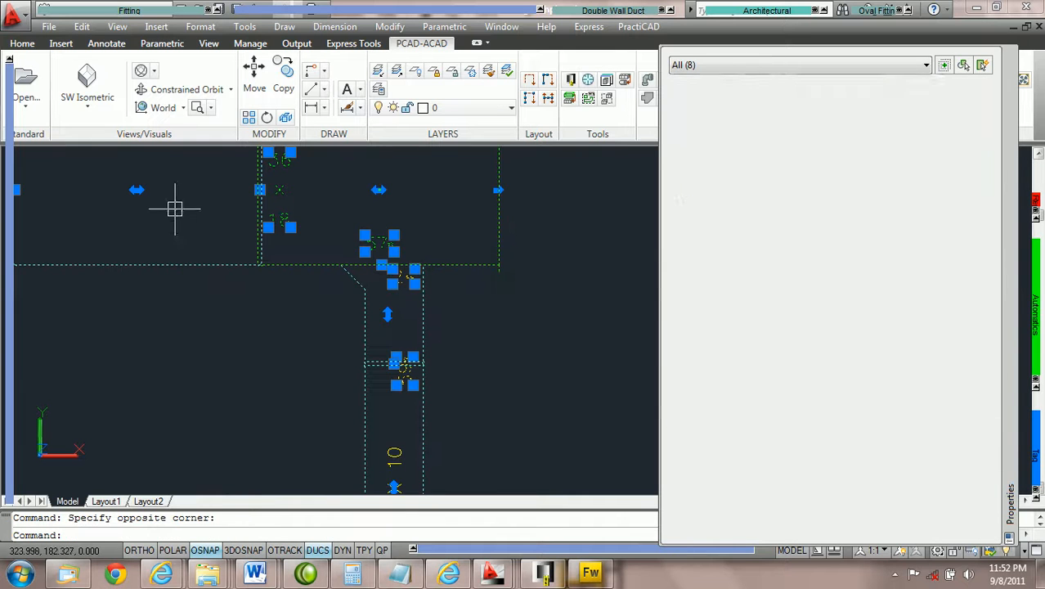
left_click(1027, 380)
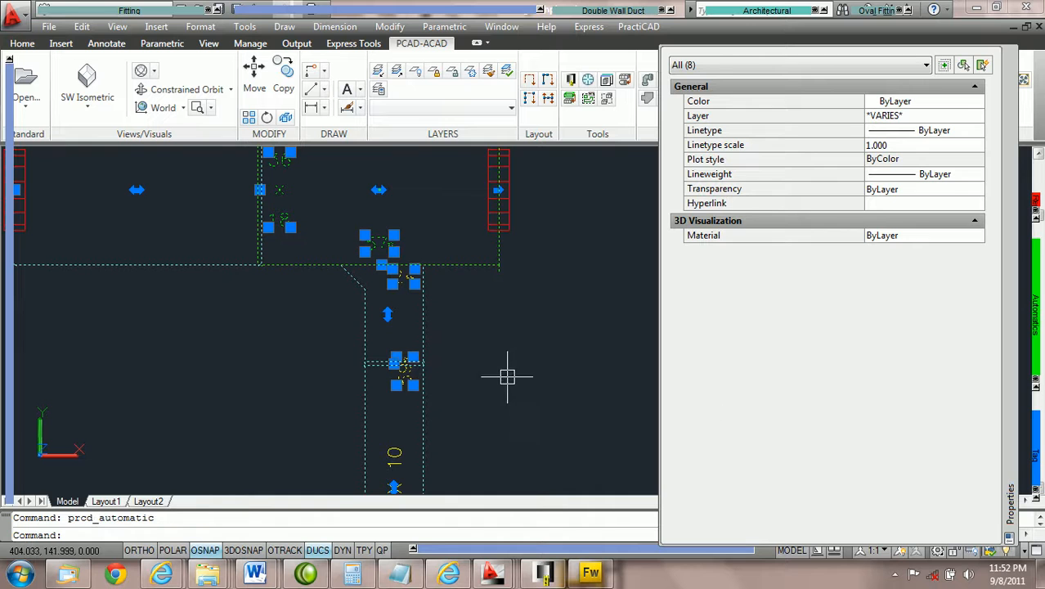
key("Escape")
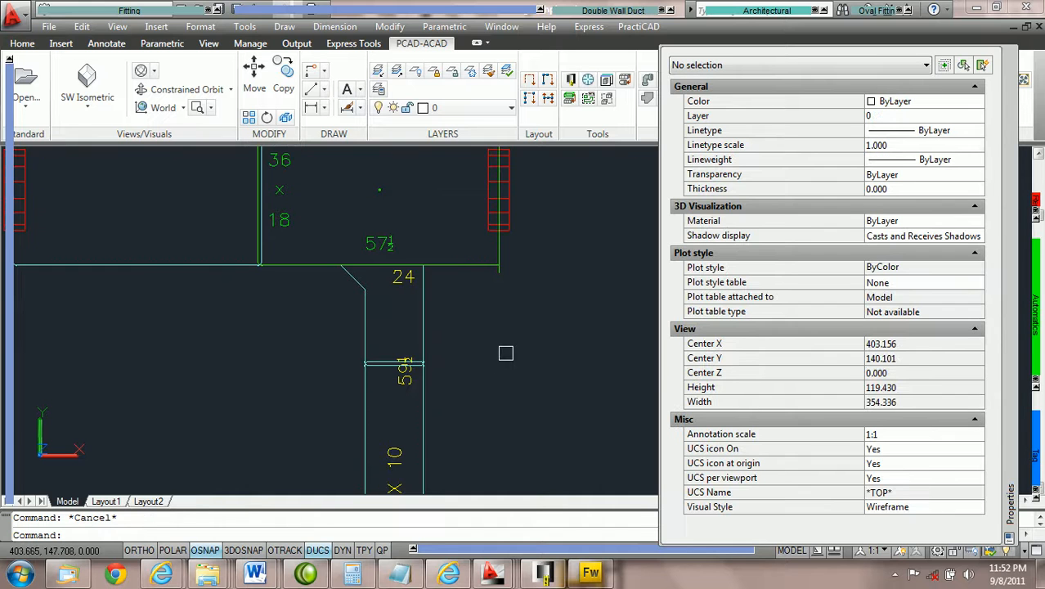
scroll(501, 353, "down", 4)
scroll(498, 354, "up", 5)
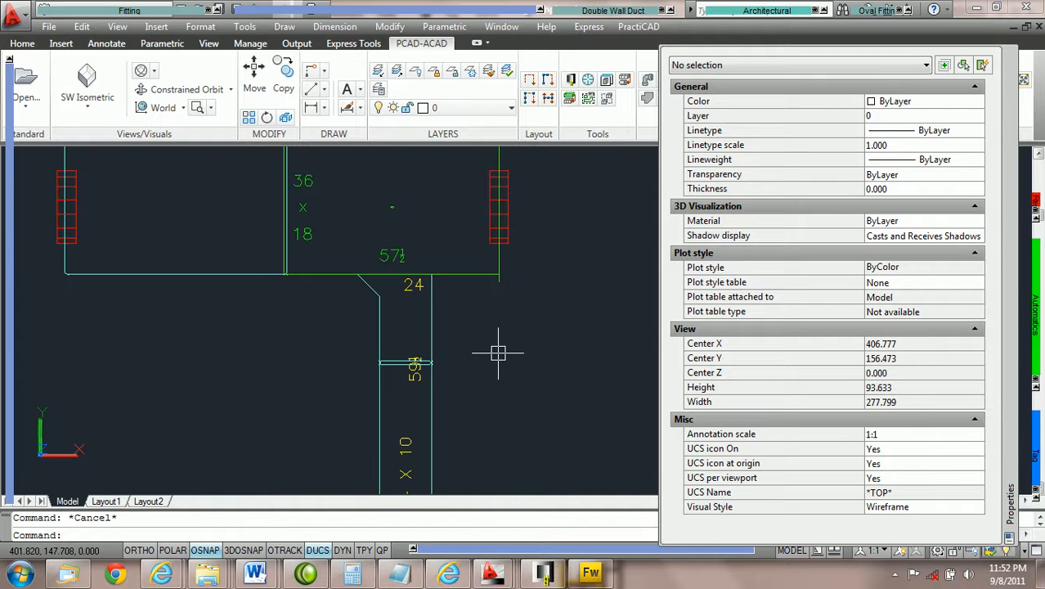